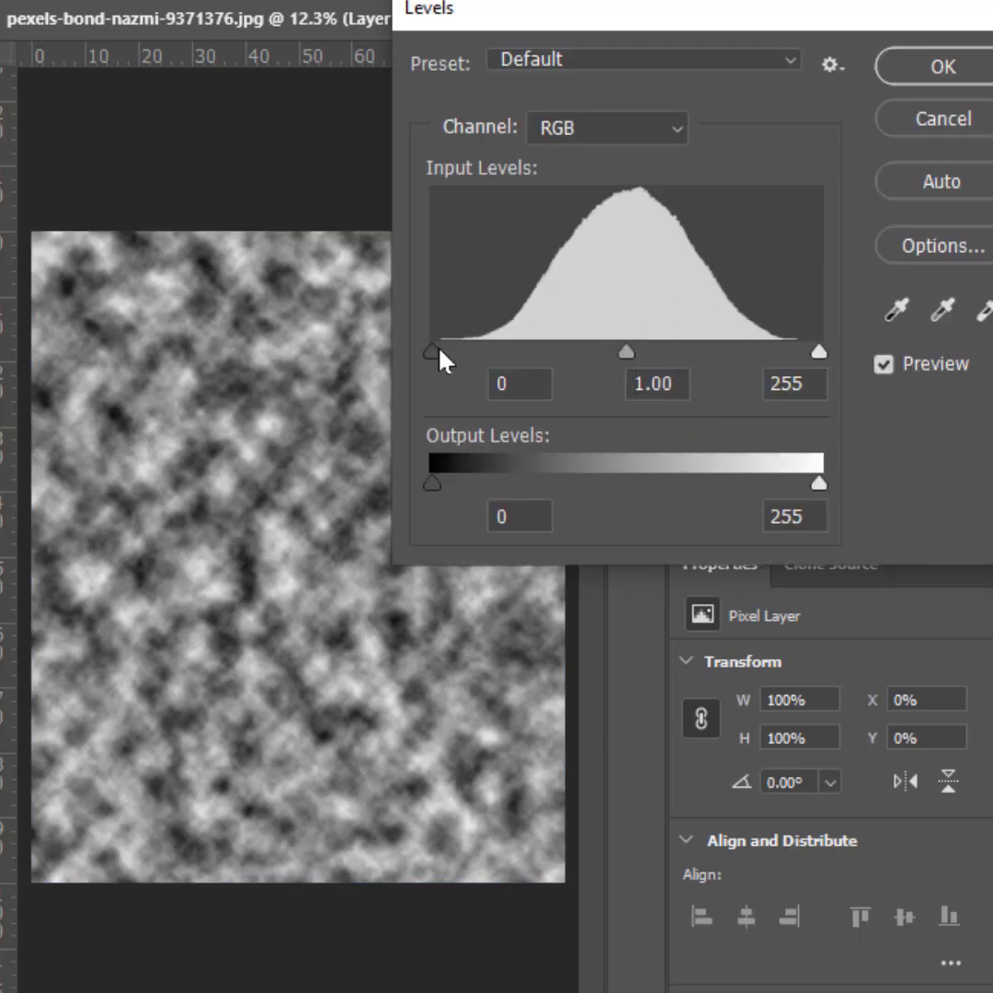
Apply Levels to the cloud texture with input values of 90 black, 1.15 midtone and 242 white.
drag(439, 354, 589, 354)
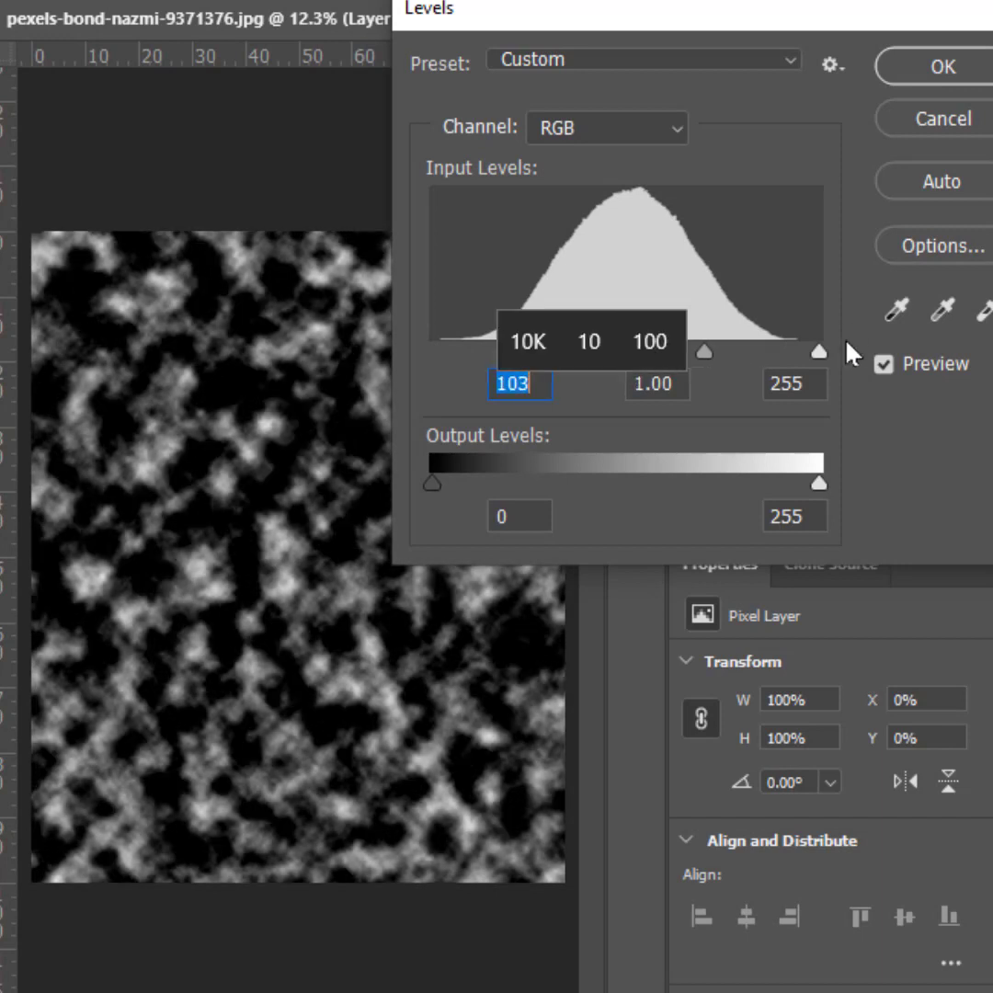
drag(819, 352, 786, 353)
drag(703, 353, 660, 355)
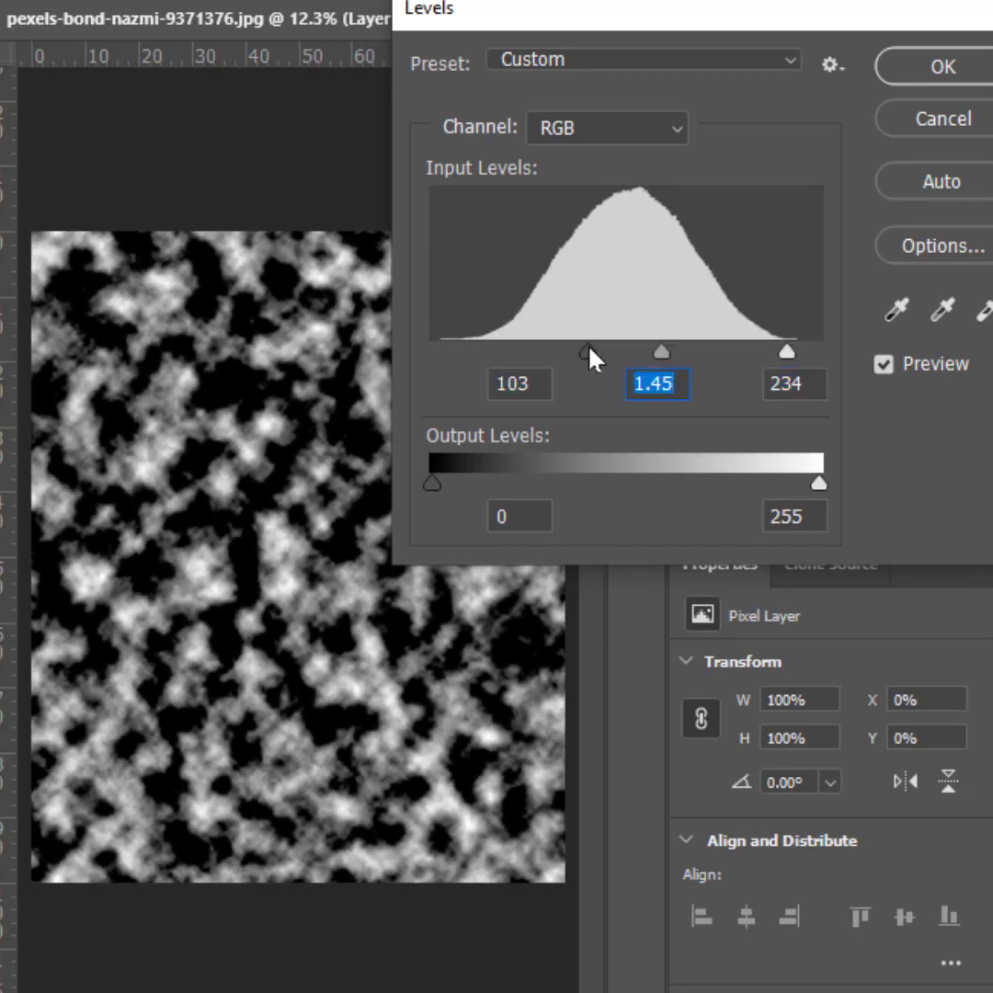
drag(589, 354, 574, 361)
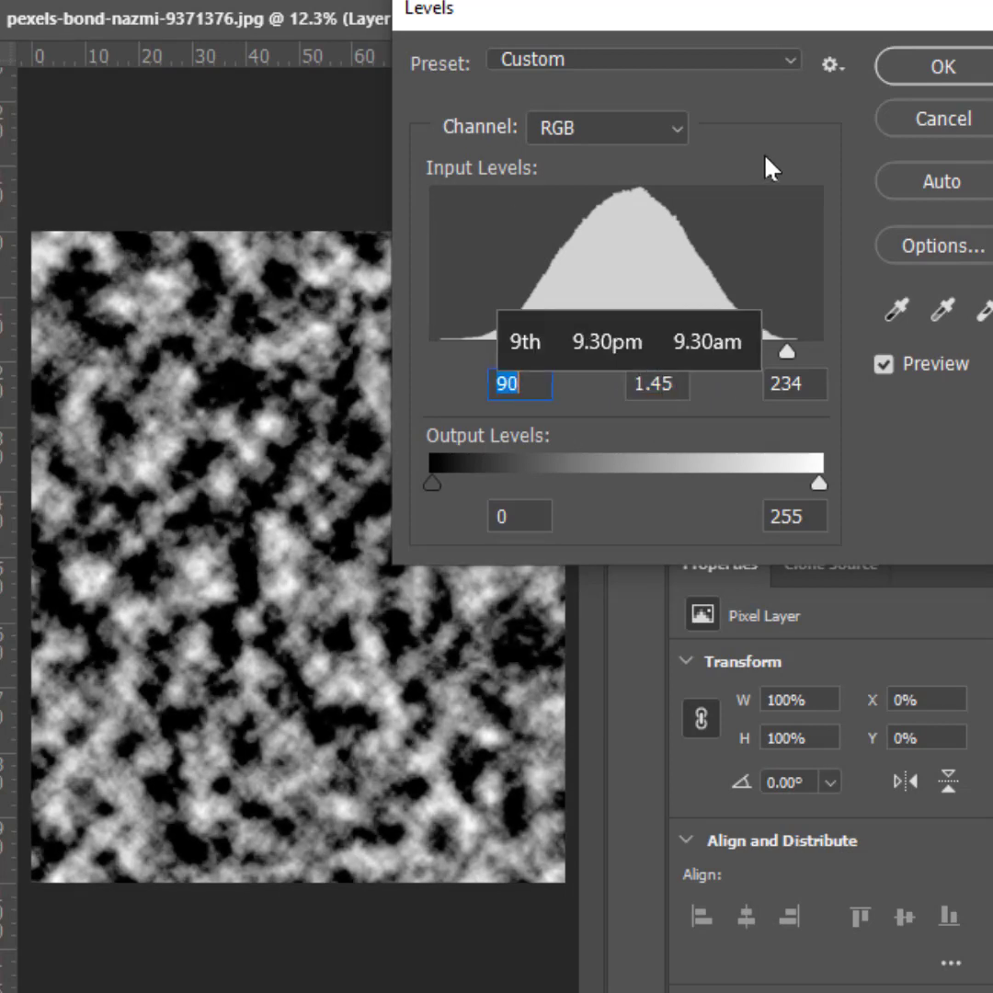
drag(788, 353, 799, 353)
mouse_move(653, 353)
mouse_down()
mouse_move(686, 355)
mouse_move(671, 354)
mouse_up()
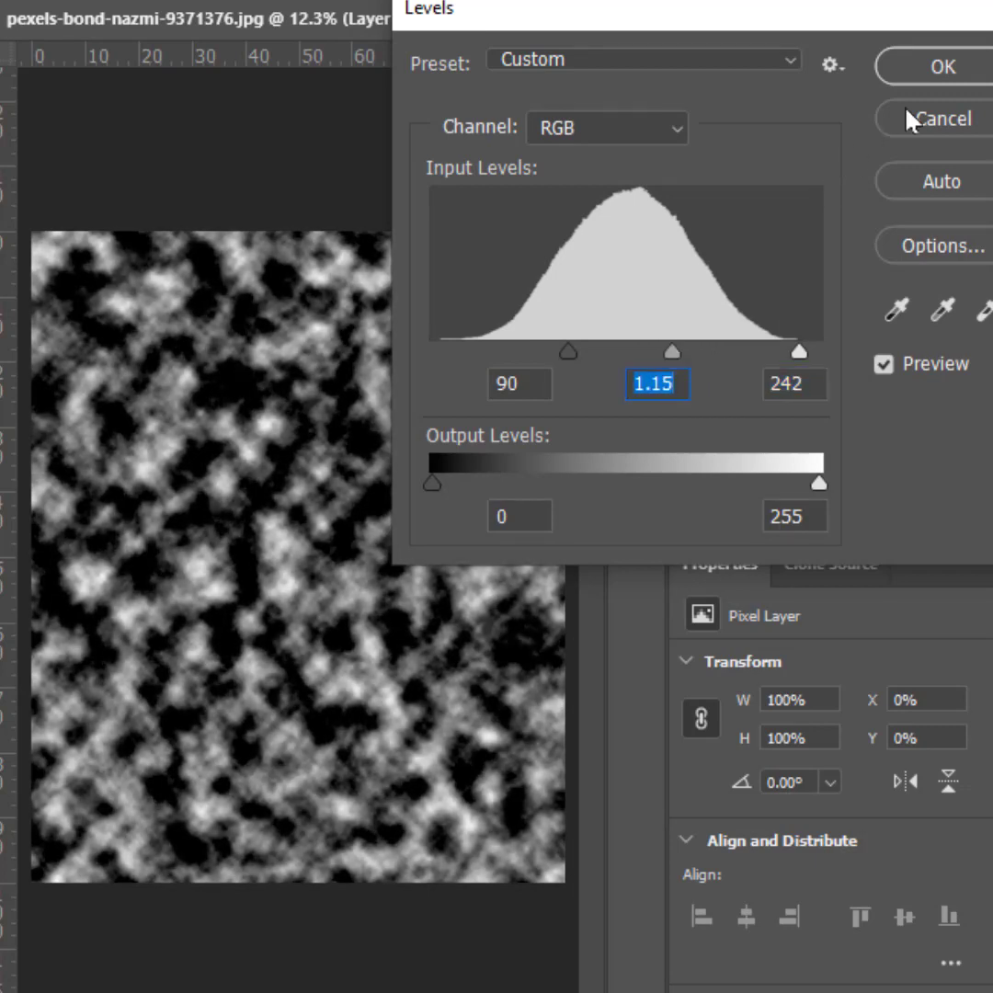
click(917, 69)
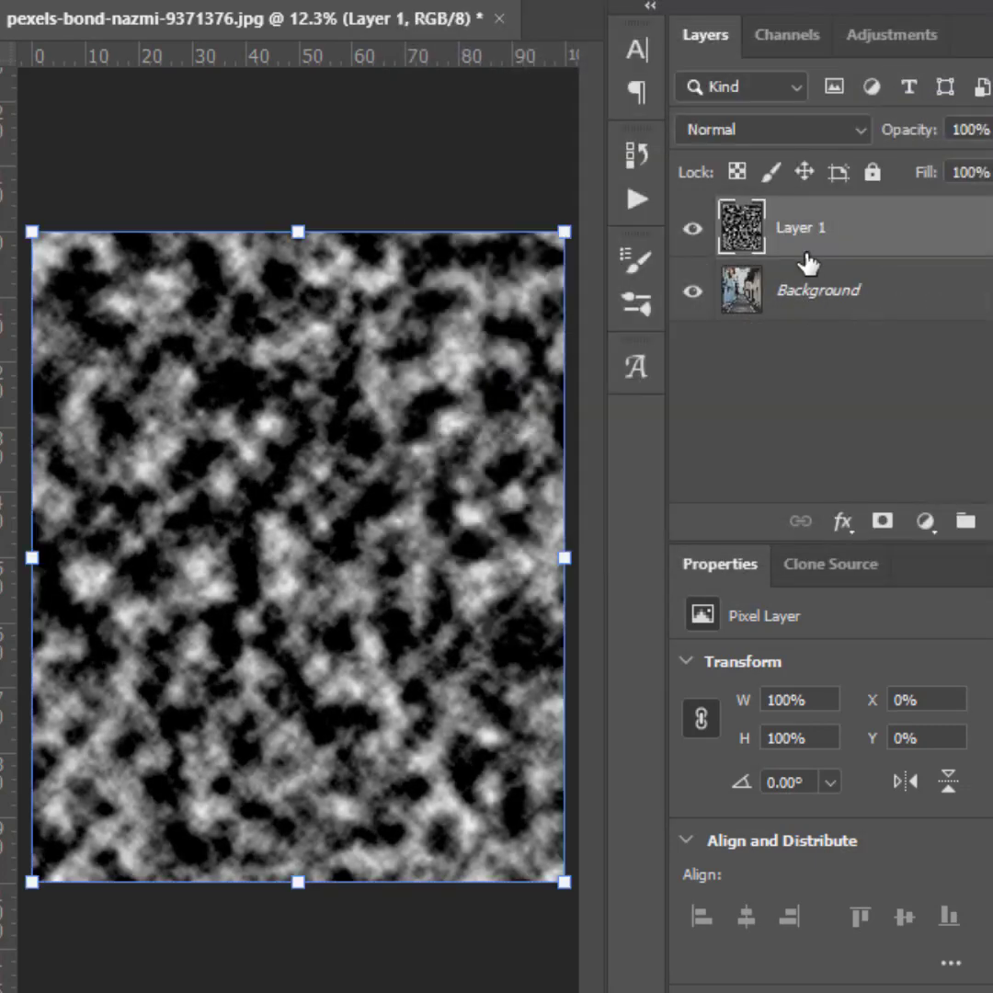
Cut the entire cloud texture from Layer 1 and open the Vanishing Point filter.
key(ctrl+a)
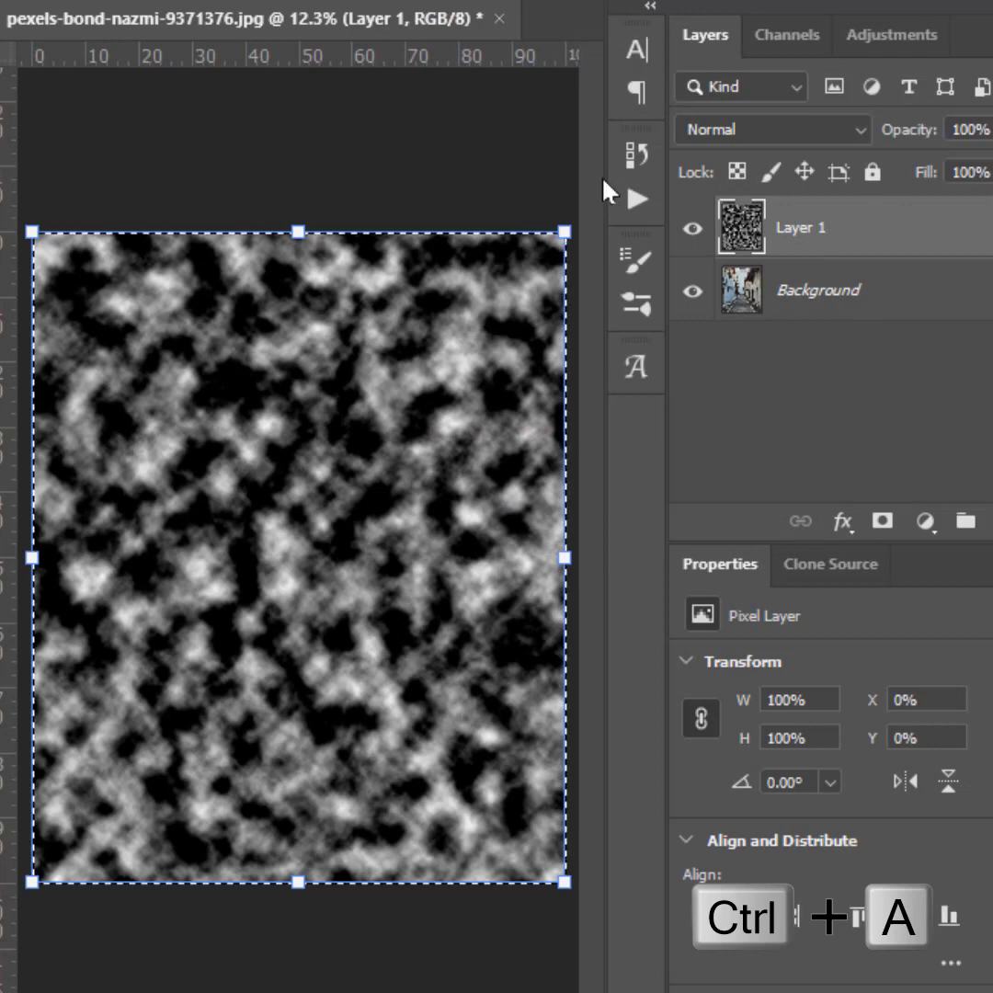
key(ctrl+x)
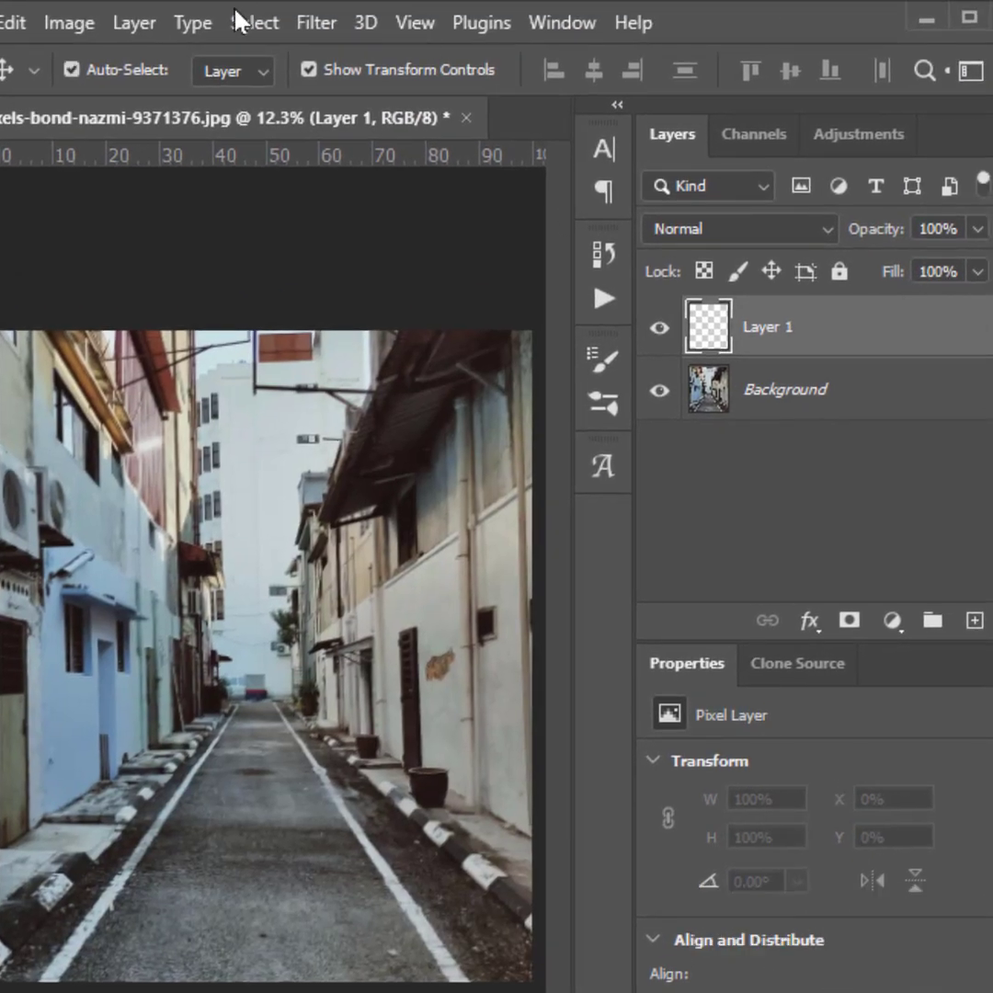
click(311, 22)
click(480, 346)
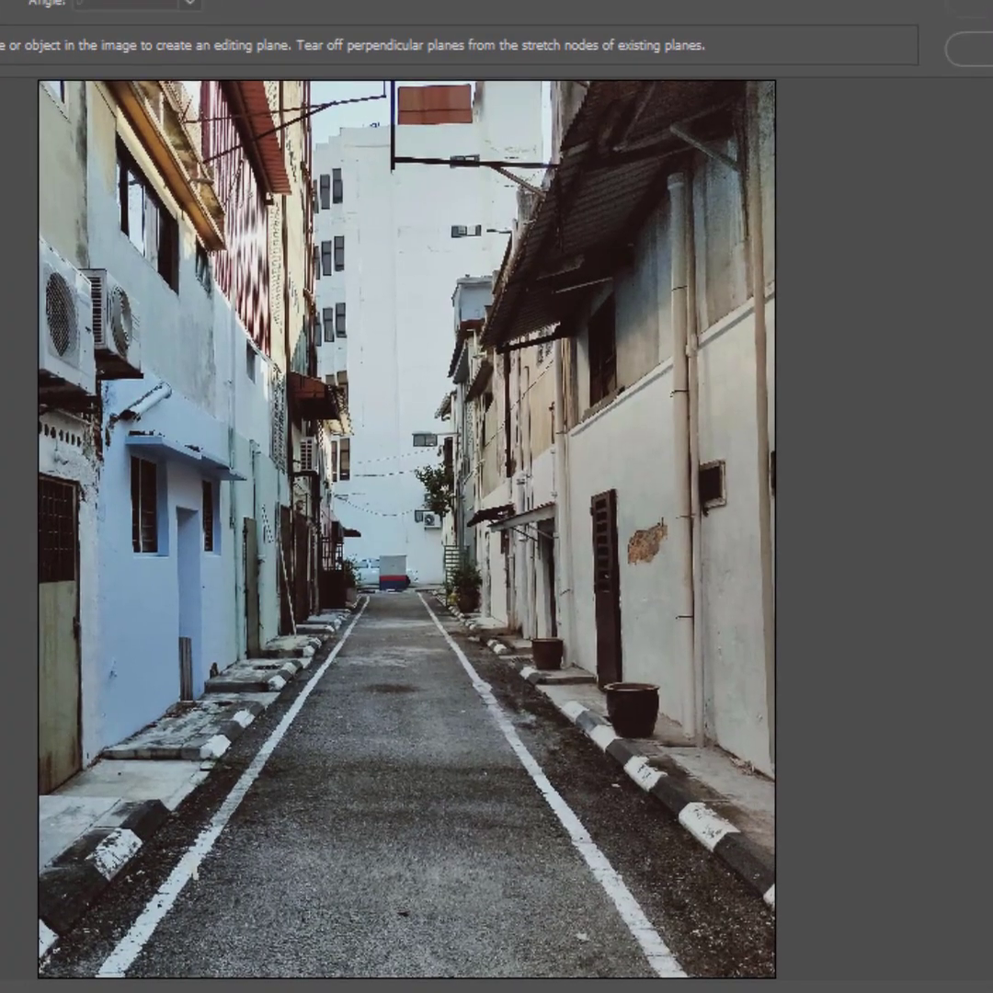
Draw a four-cornered perspective plane over the road, running from beyond the image's lower corners to the far end, and adjust its far corner.
key(ctrl+minus)
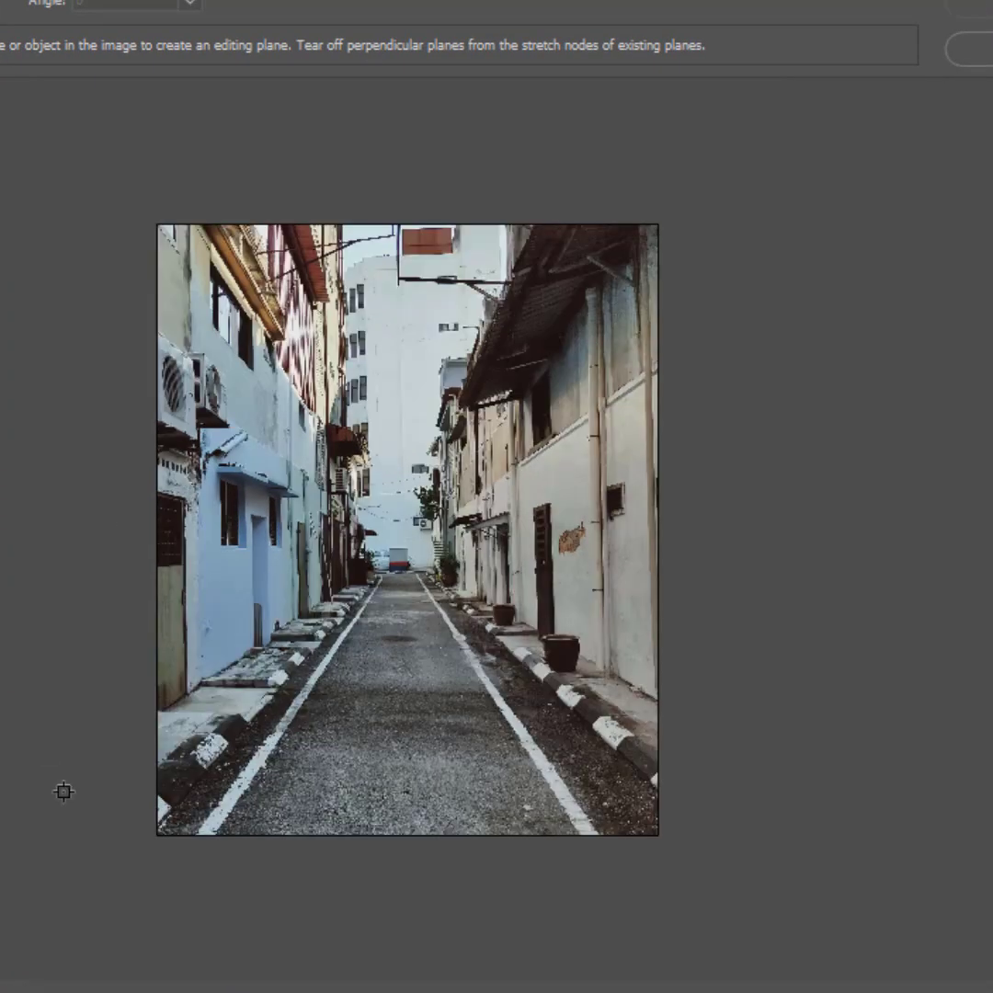
click(124, 852)
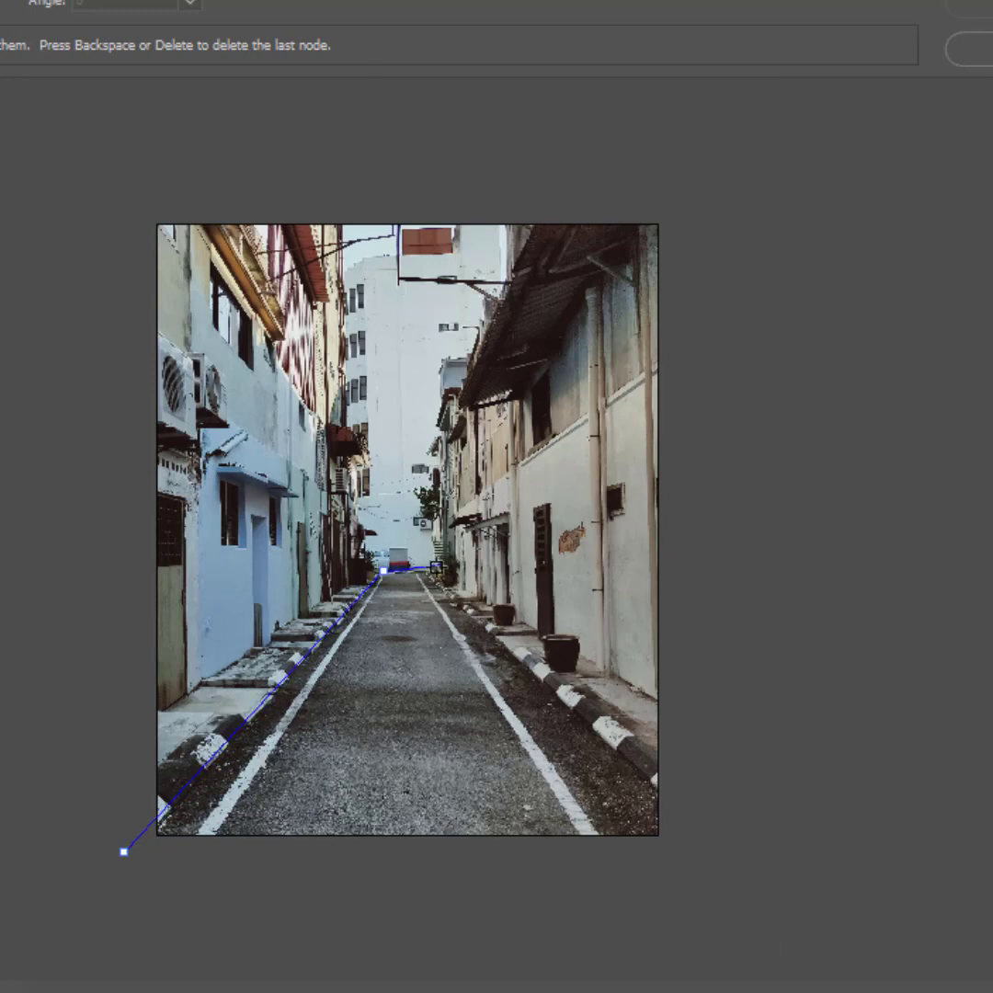
click(423, 569)
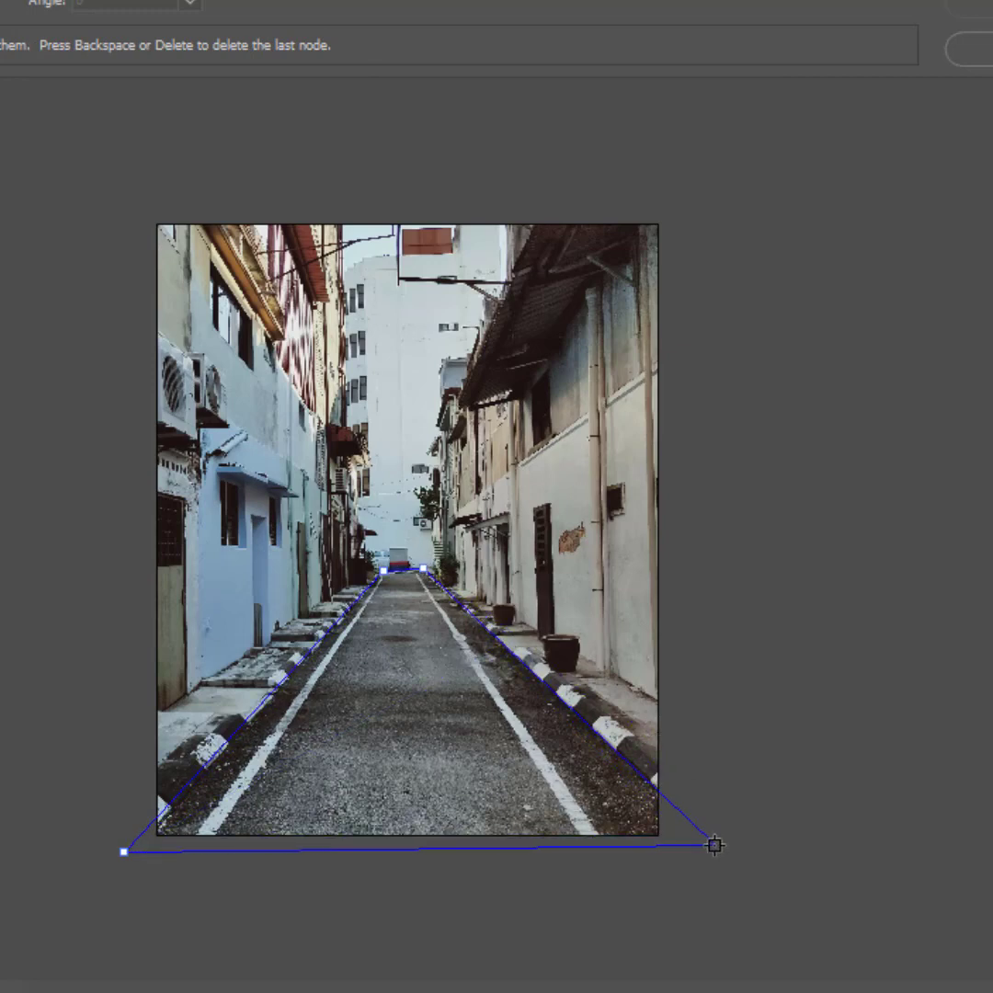
click(716, 845)
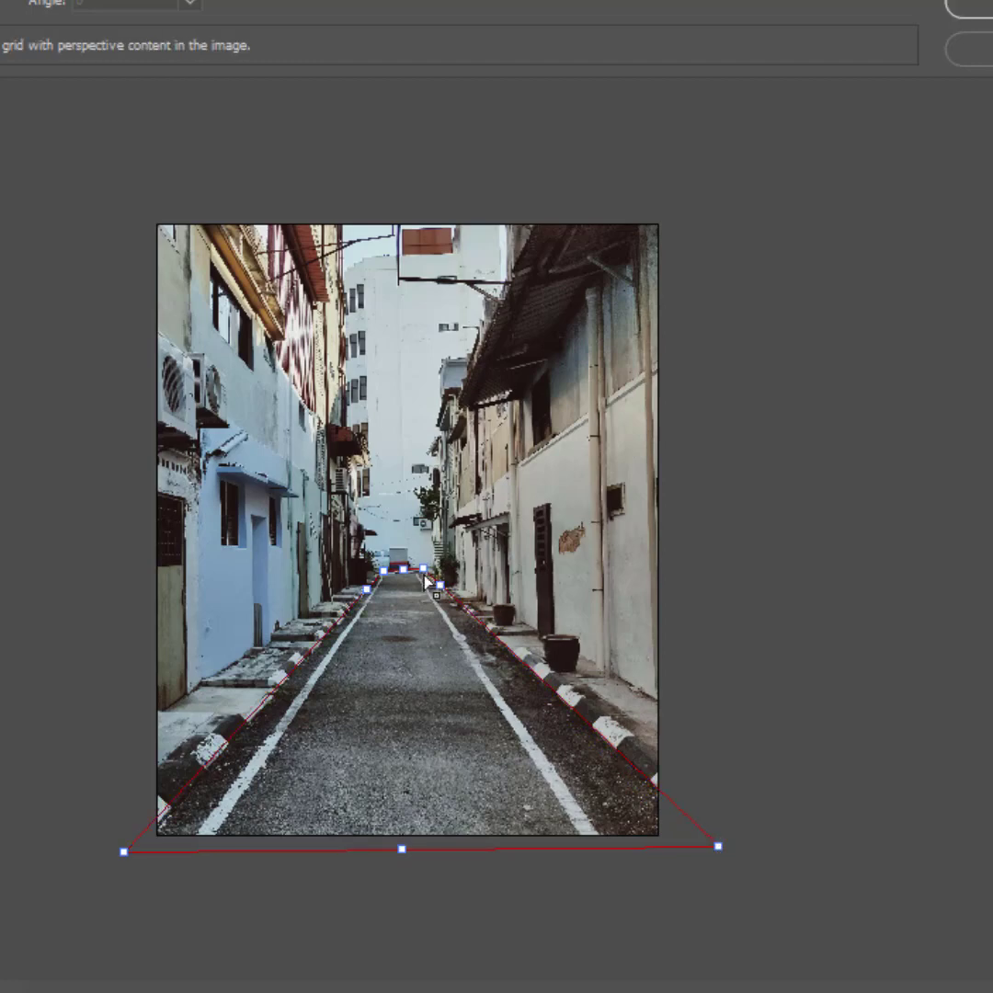
mouse_move(426, 567)
mouse_down()
mouse_move(381, 575)
mouse_move(421, 574)
mouse_up()
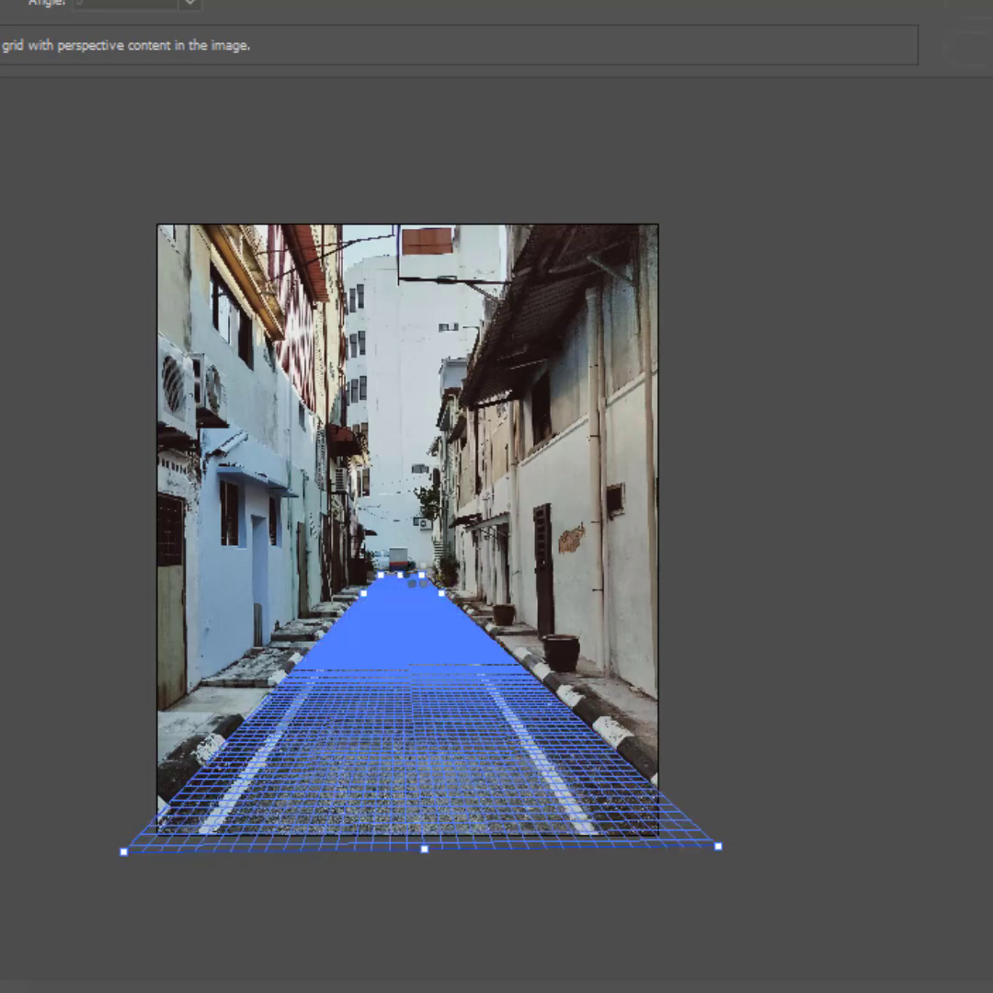
Paste the cloud texture into the road's perspective plane, position it to fill the plane and apply the filter.
key(ctrl+v)
mouse_move(396, 588)
mouse_down()
mouse_move(383, 621)
mouse_move(376, 601)
mouse_move(376, 621)
mouse_move(389, 586)
mouse_up()
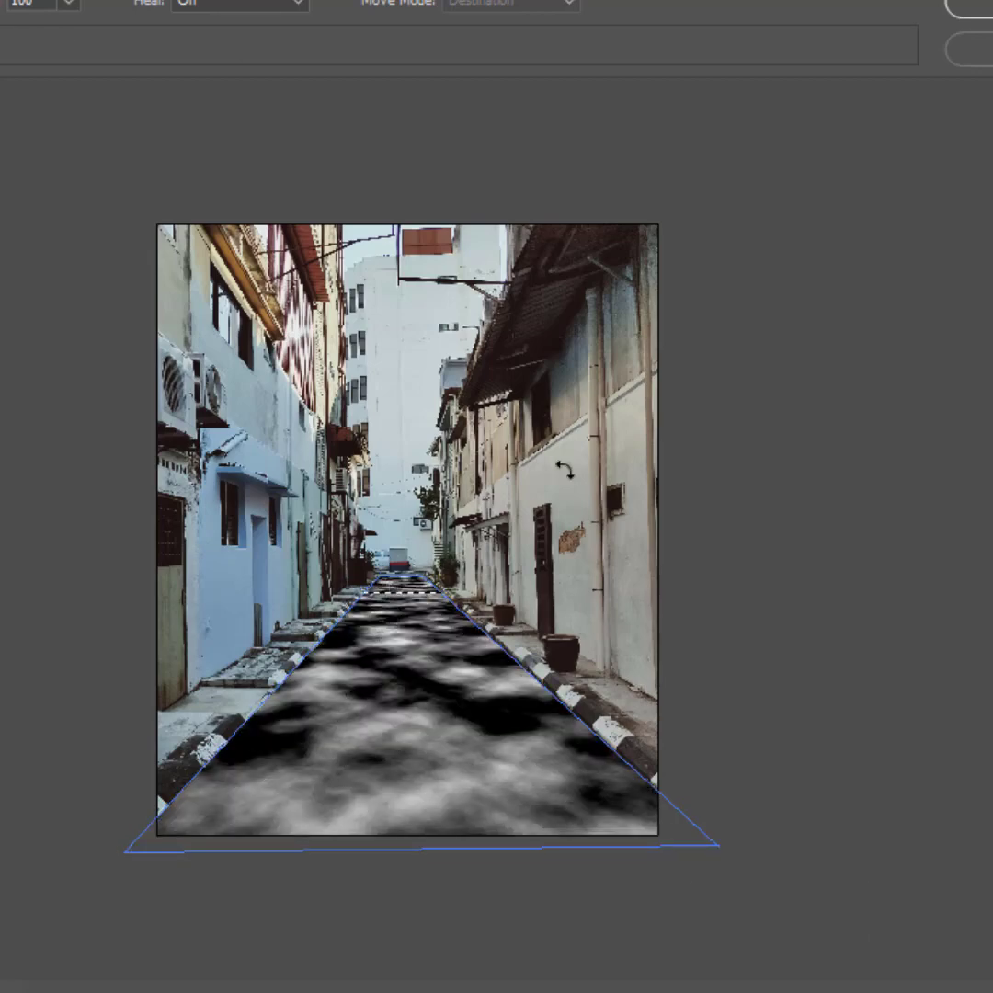
click(975, 11)
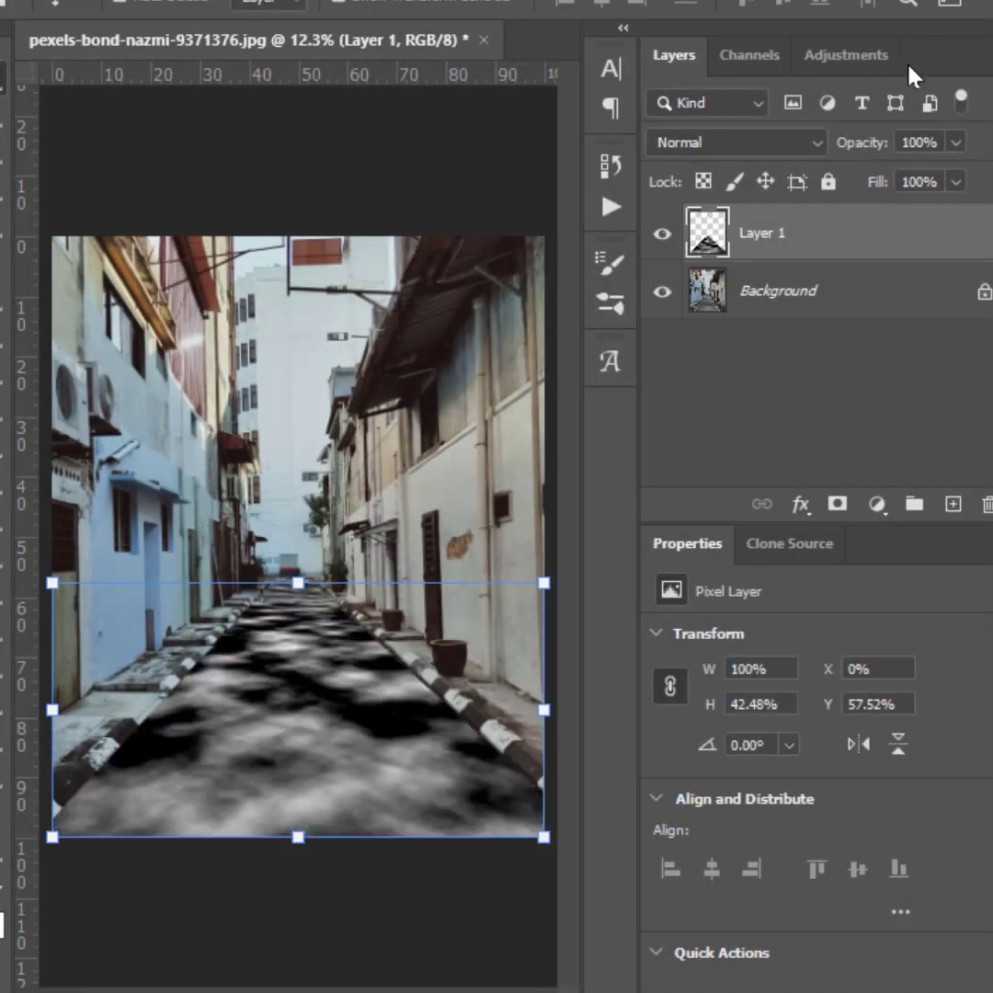
Add a new layer directly above Background and fill it with black (000000).
click(805, 293)
click(953, 504)
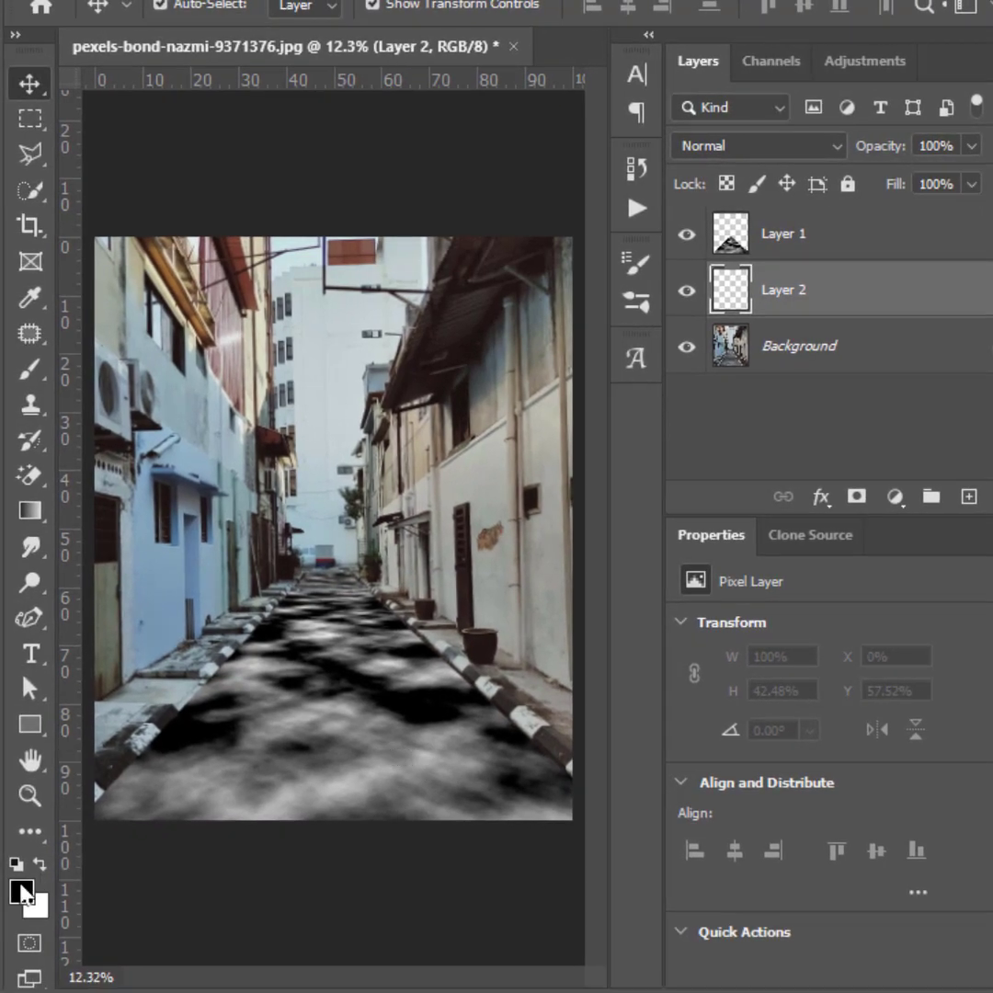
click(20, 890)
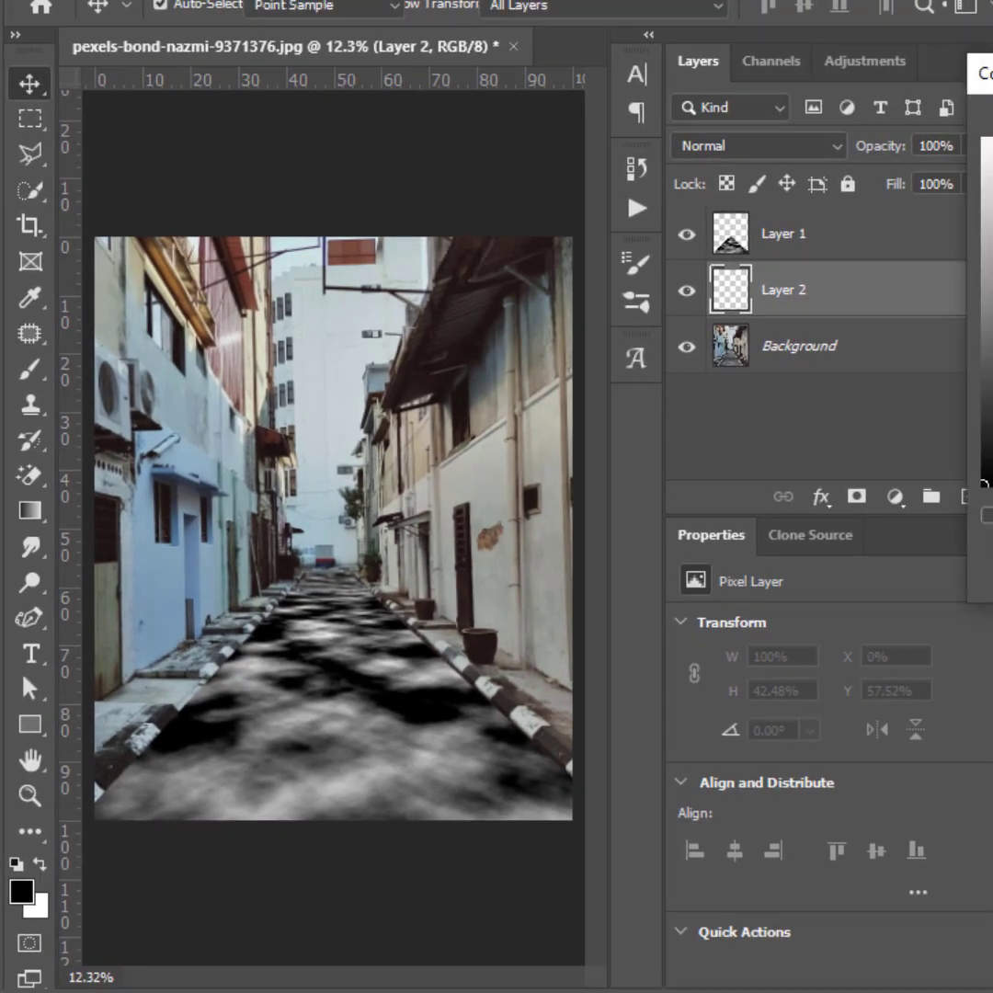
drag(643, 76, 392, 35)
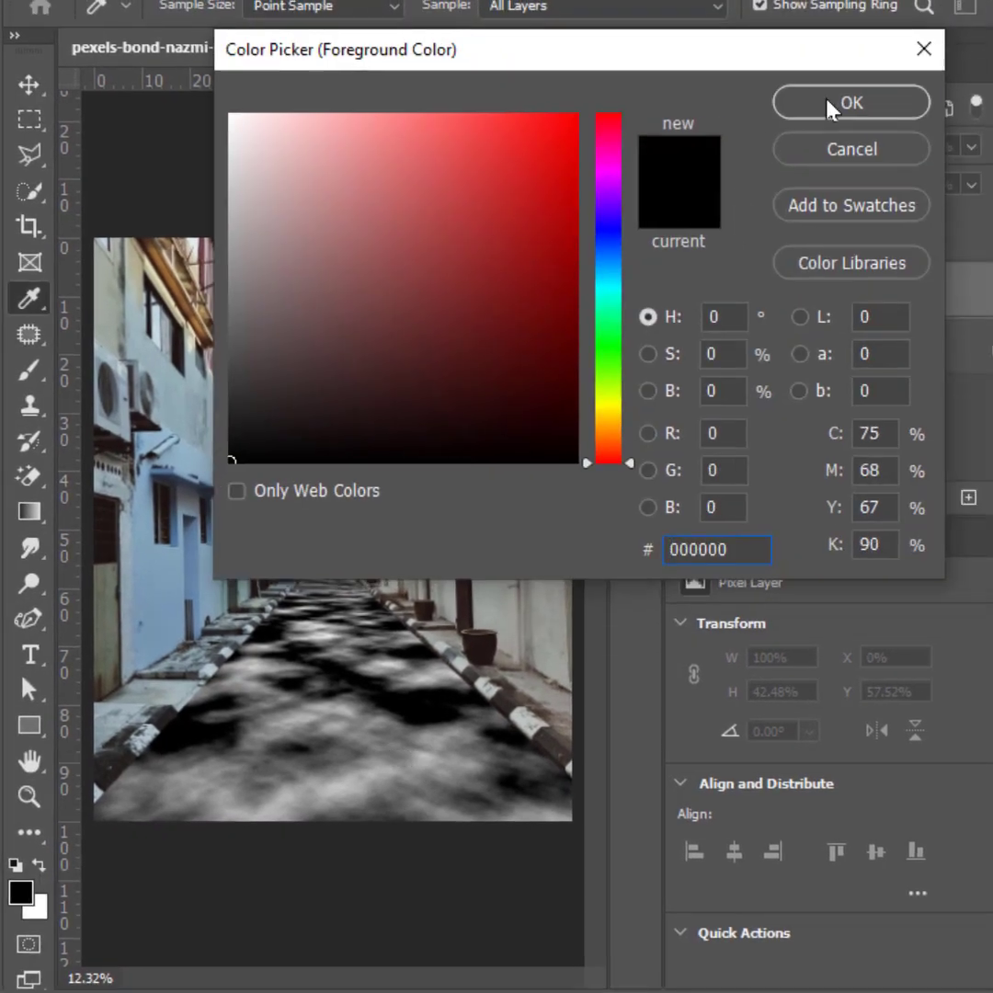
click(831, 104)
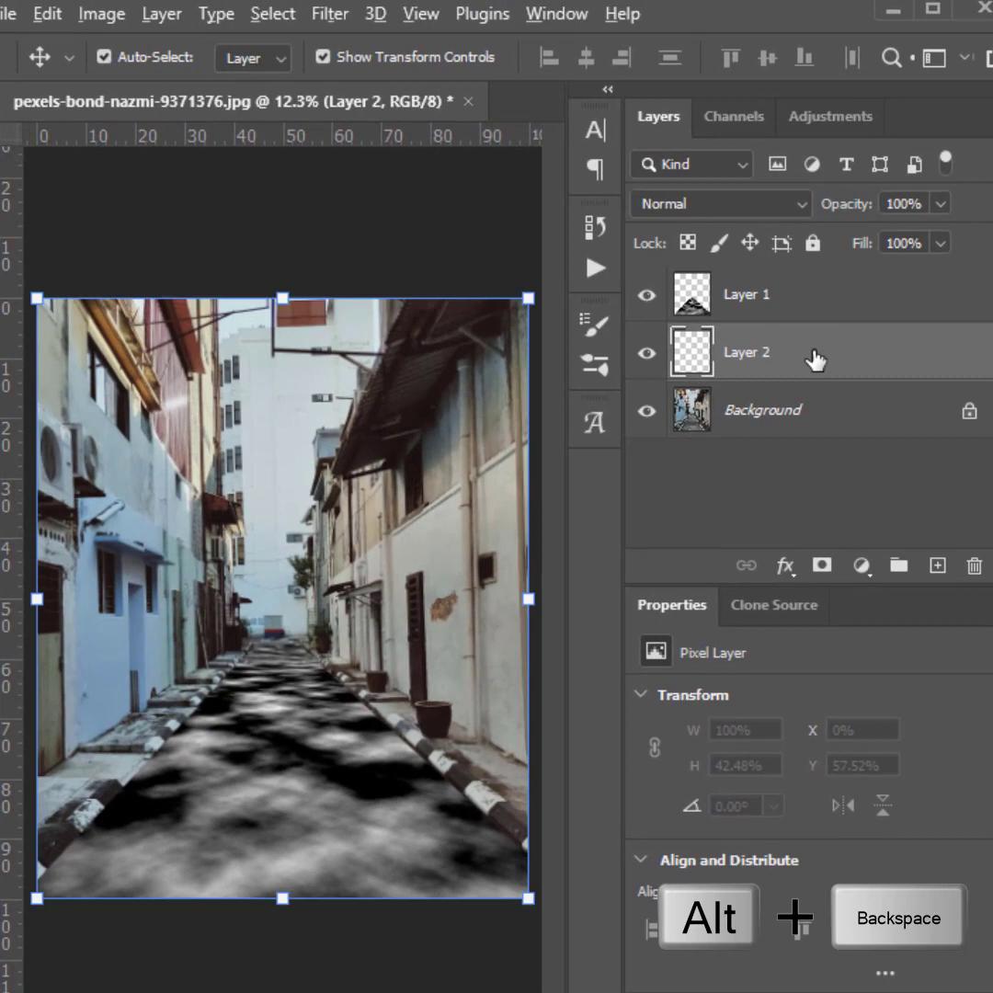
key(alt+BackSpace)
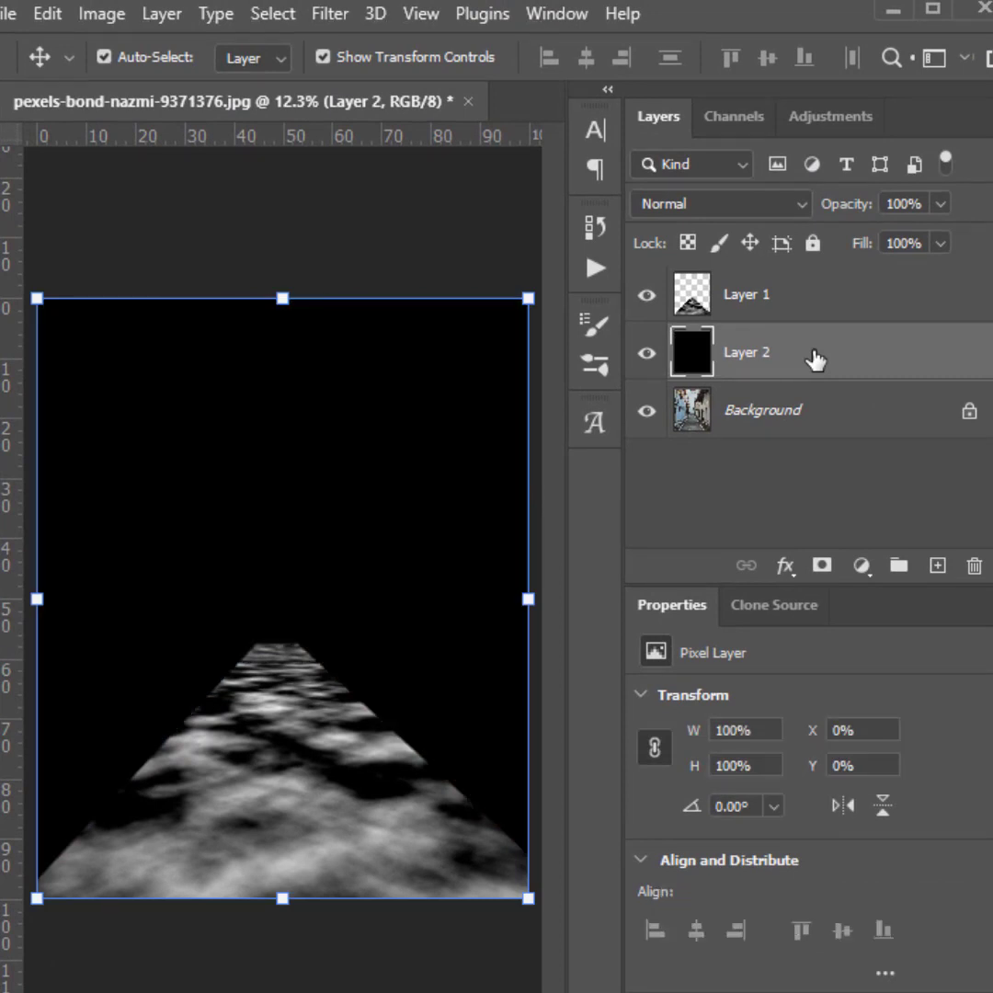
Increase Layer 1's contrast with Levels, setting the white input to 183 and raising the black input.
click(745, 129)
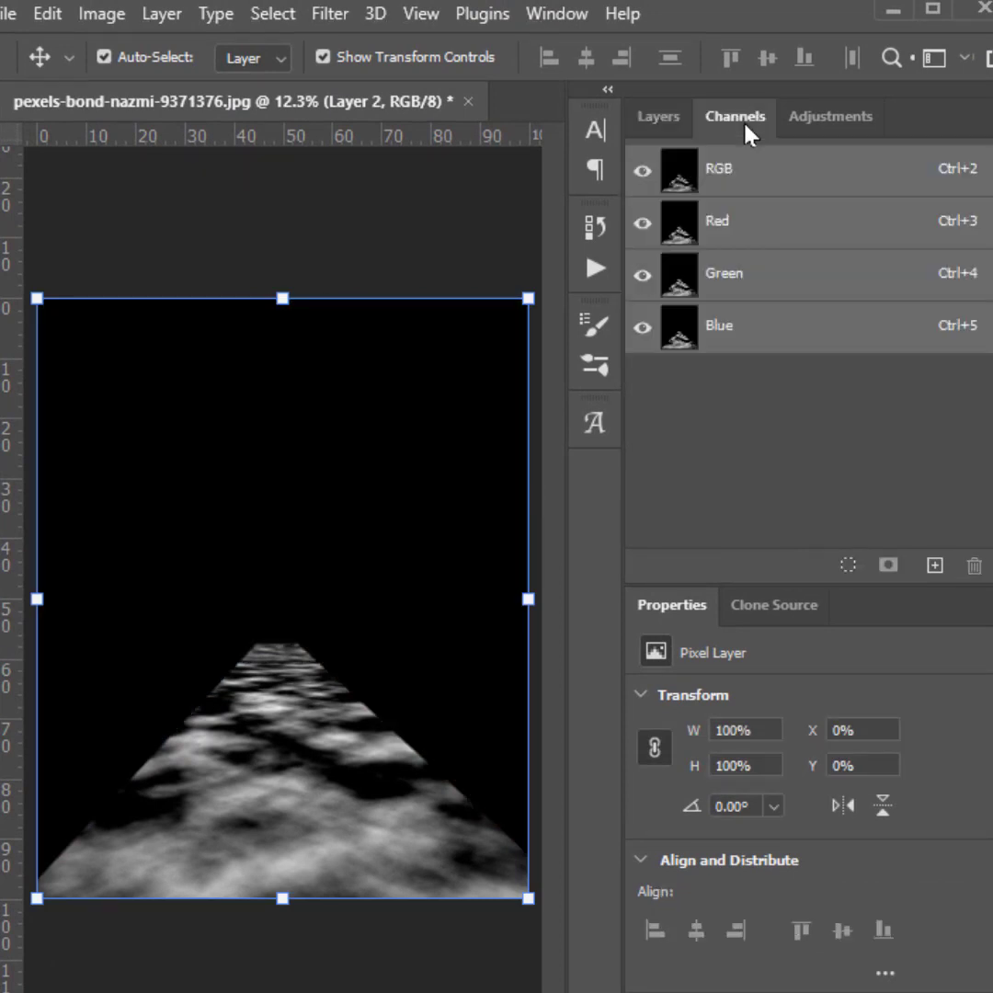
click(669, 127)
click(747, 303)
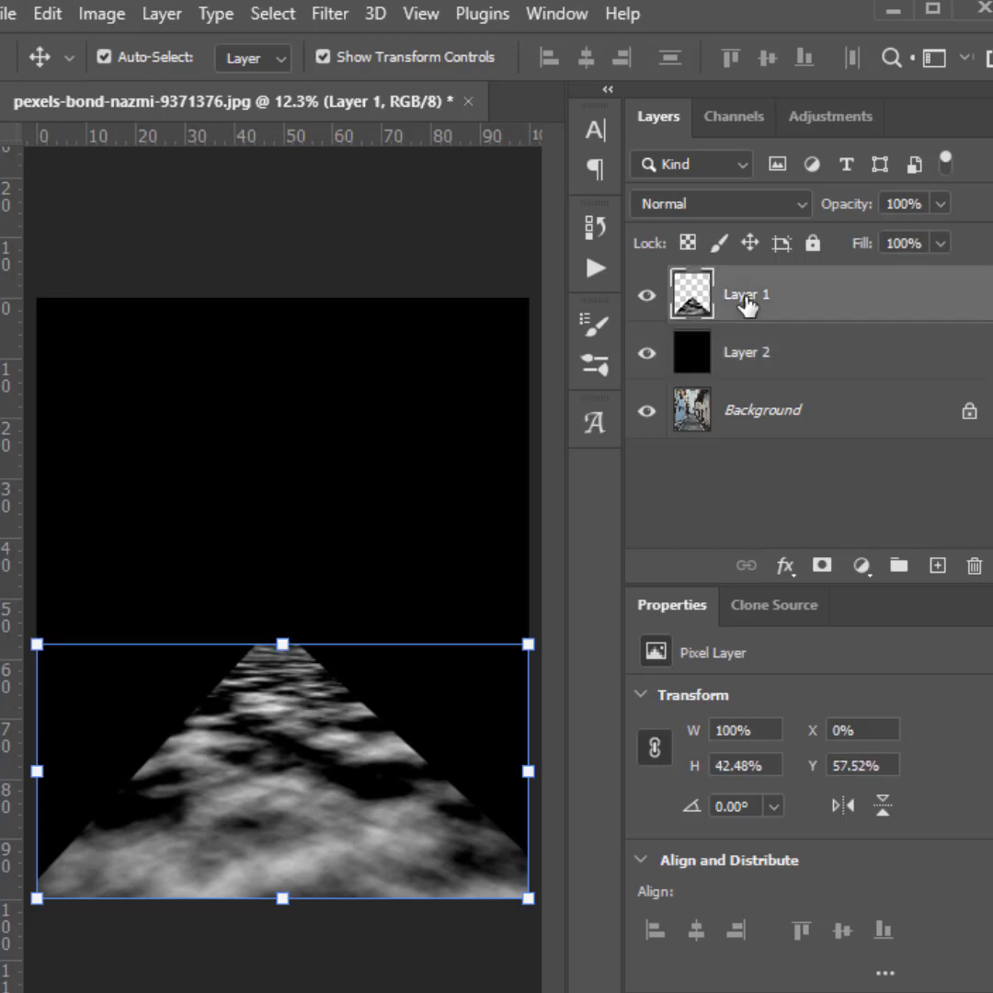
key(ctrl+l)
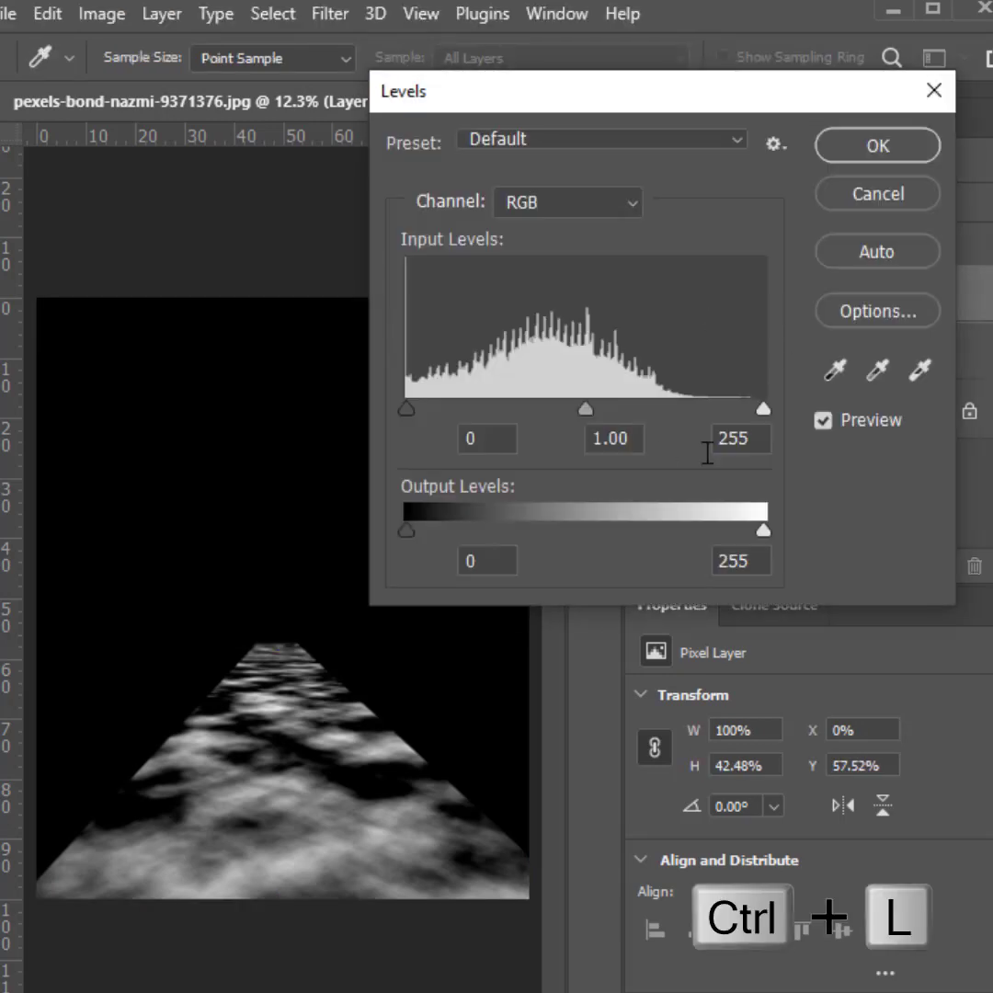
drag(762, 414, 692, 417)
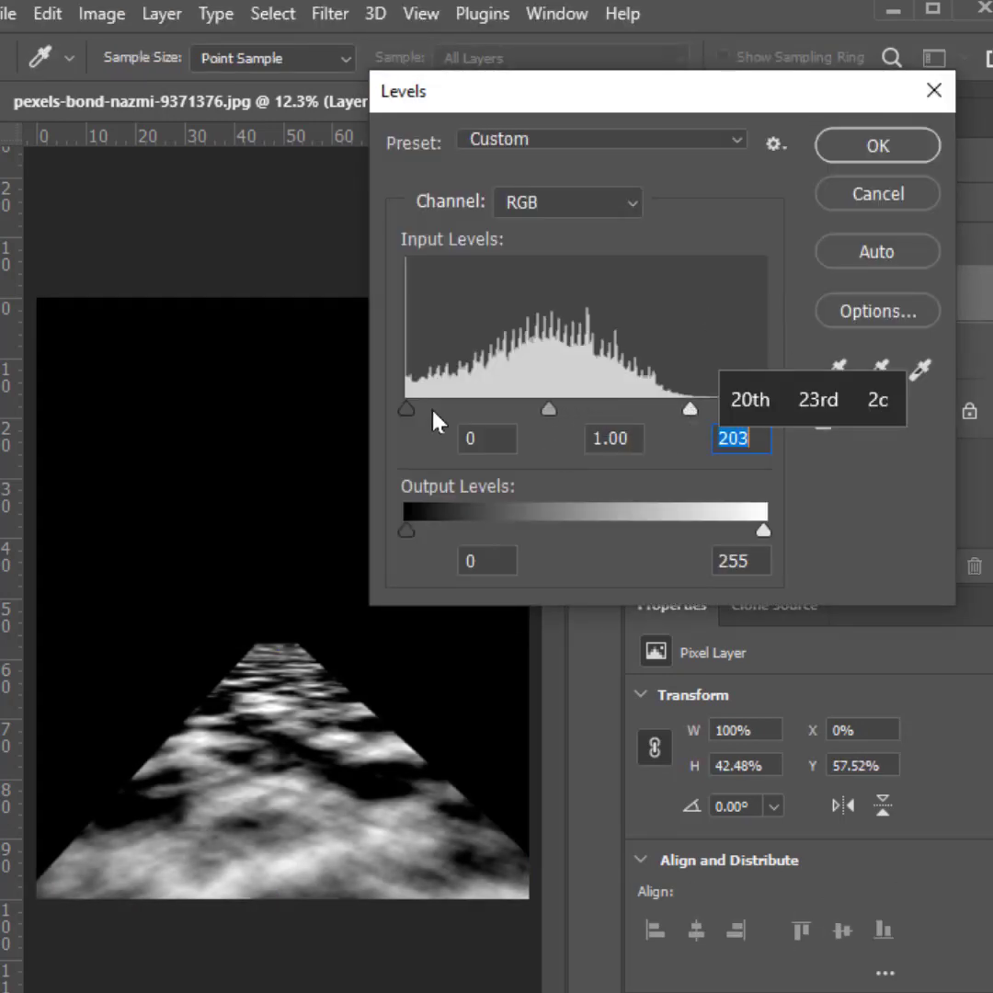
drag(408, 410, 423, 421)
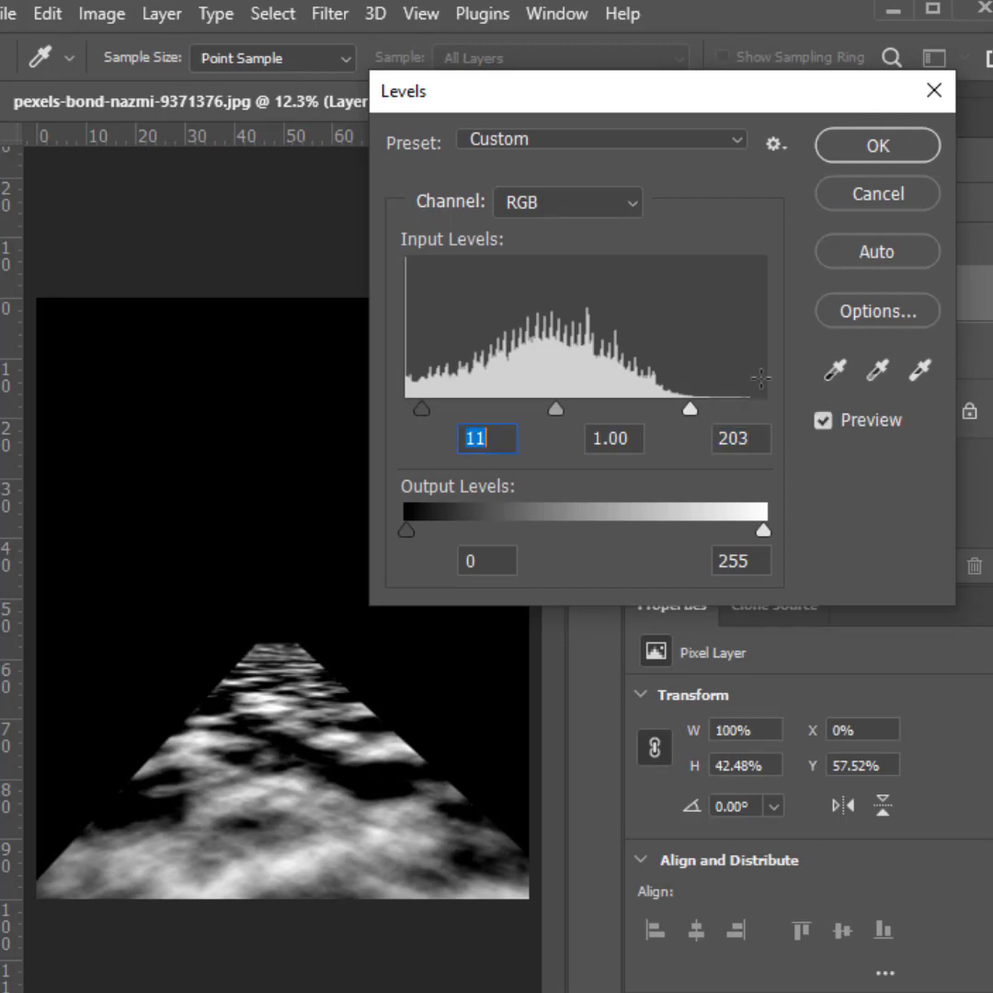
mouse_move(676, 425)
mouse_down()
mouse_move(650, 416)
mouse_move(663, 415)
mouse_up()
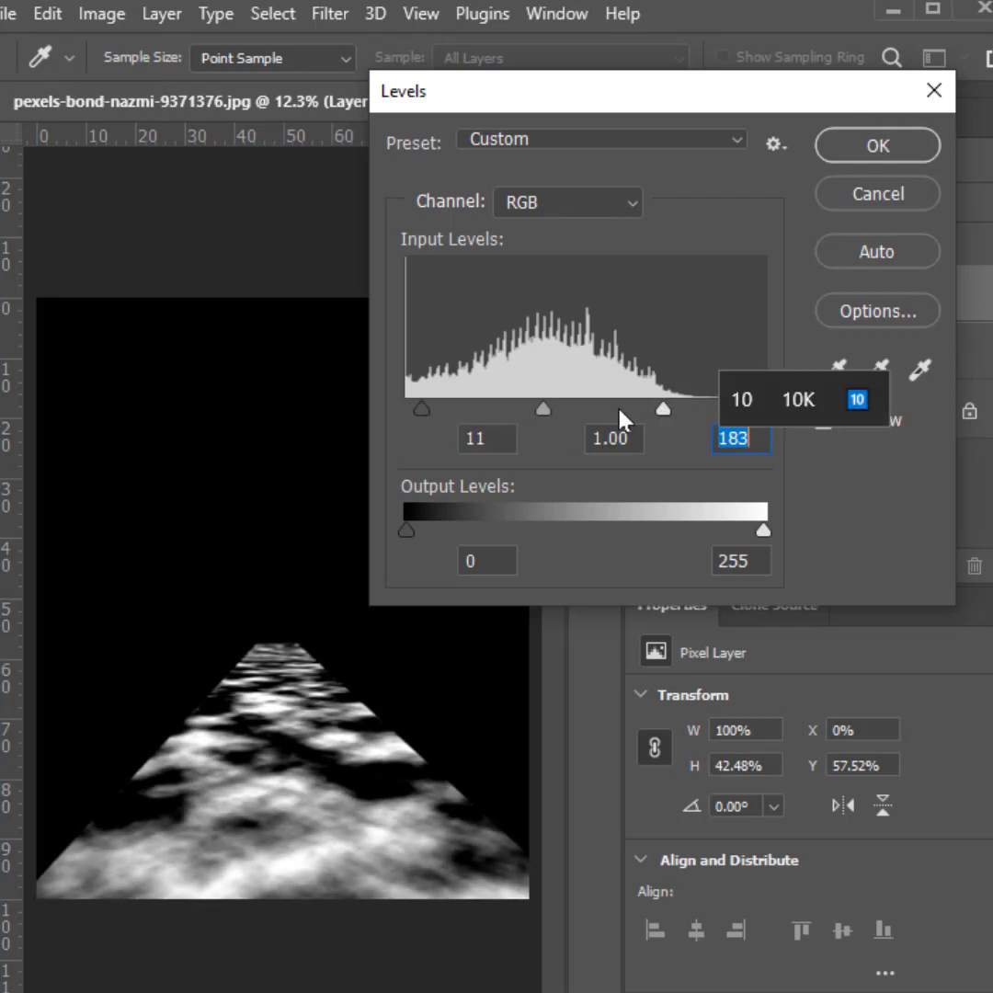
mouse_move(422, 411)
mouse_down()
mouse_move(450, 417)
mouse_move(437, 419)
mouse_up()
click(854, 154)
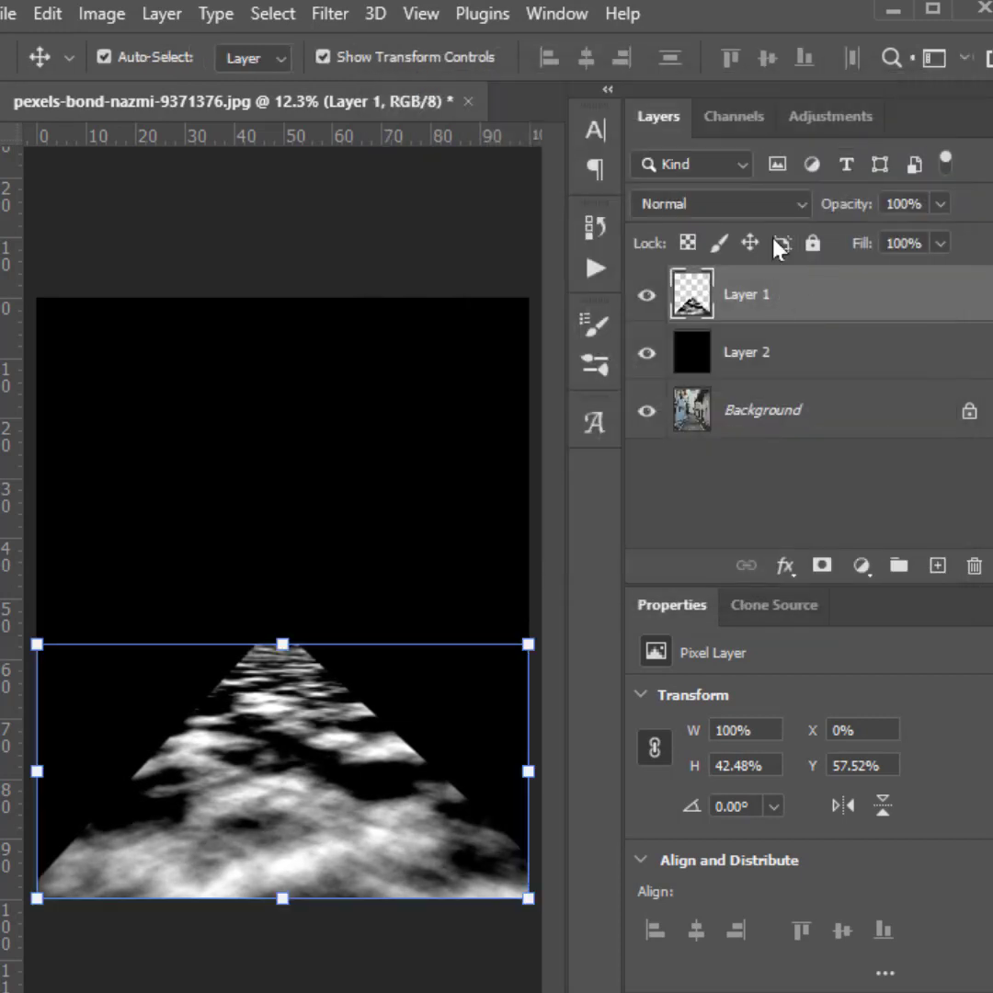
Load the composite RGB channel as a selection, save it as a new alpha channel and deselect.
click(741, 118)
key(ctrl)
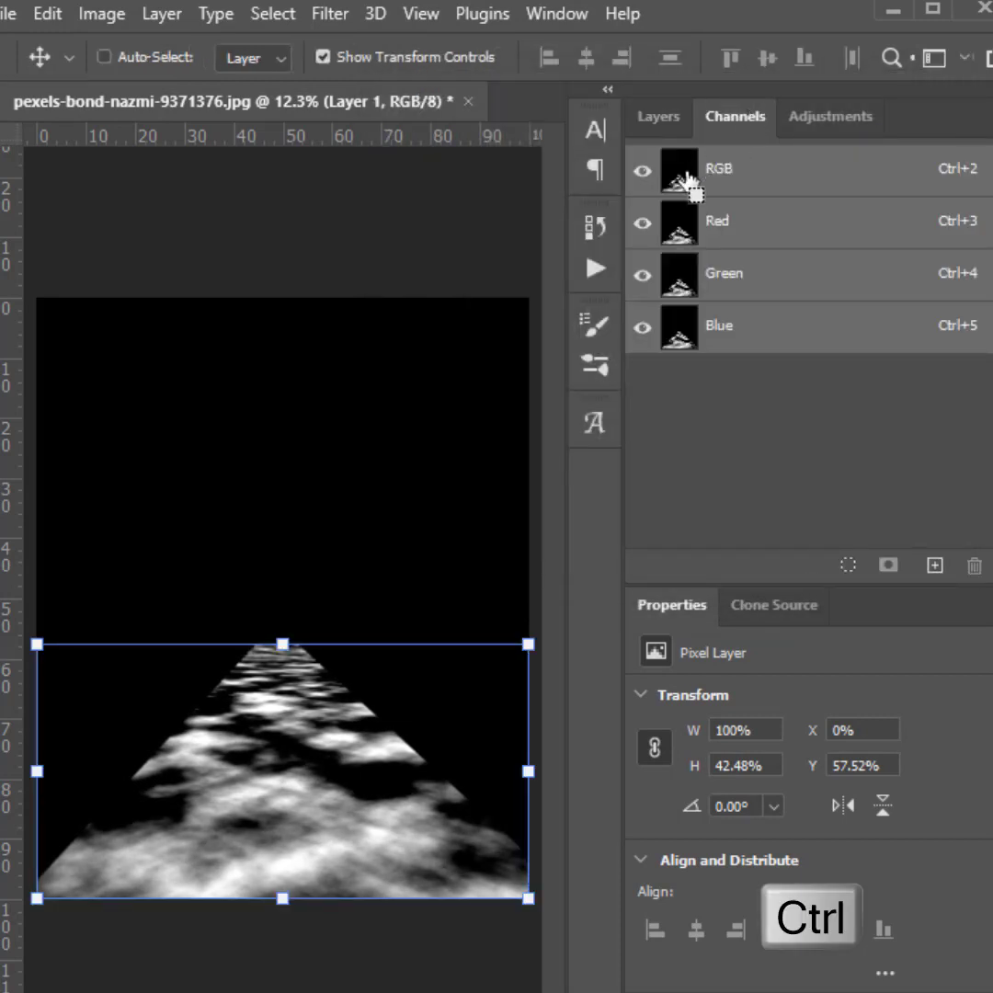
ctrl+click(688, 178)
click(890, 566)
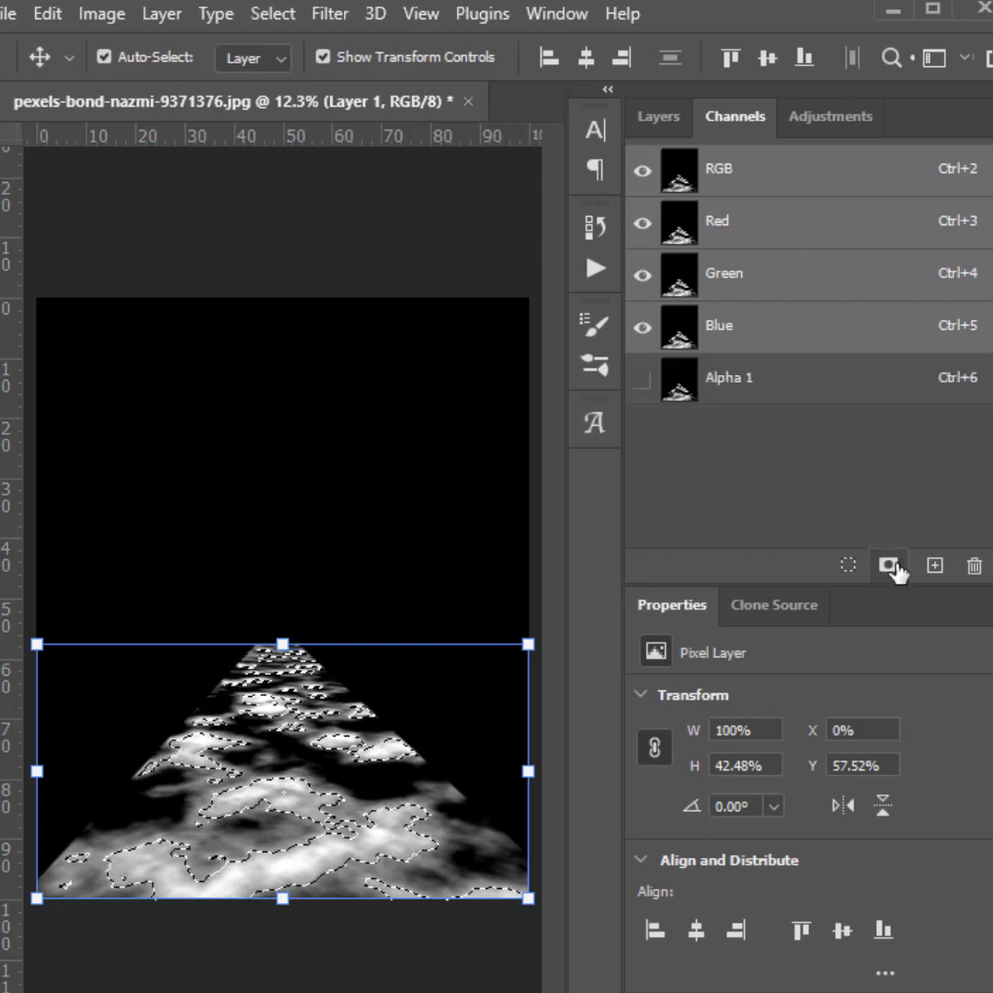
click(671, 123)
key(ctrl+shift+d)
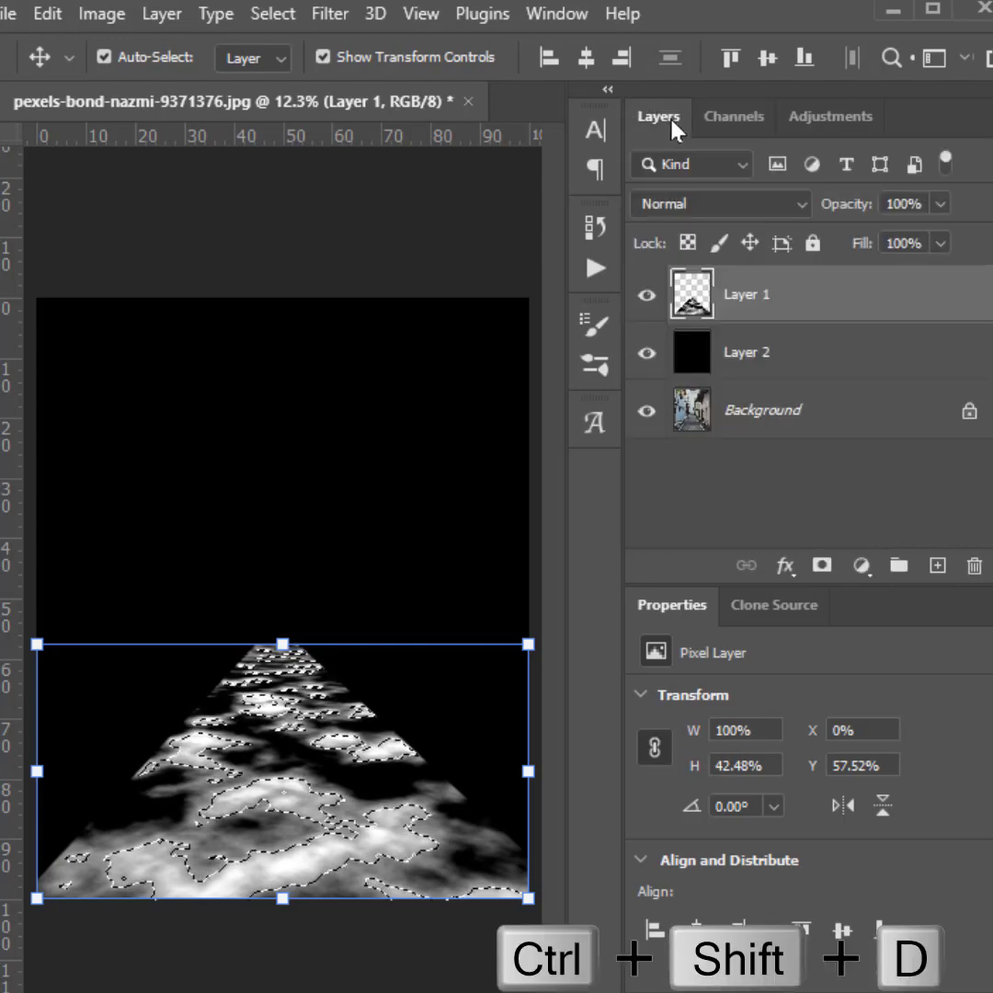
key(ctrl+d)
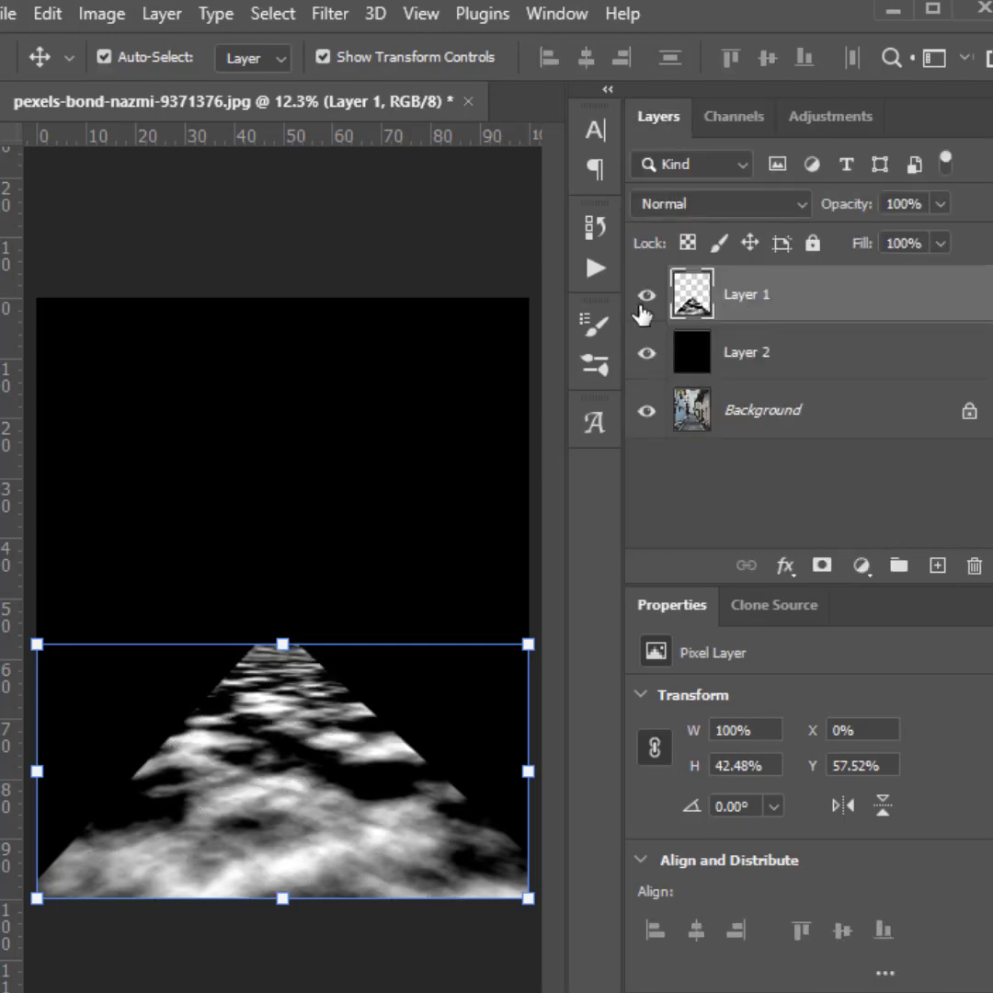
Hide Layer 1 and Layer 2, and duplicate the Background layer.
drag(641, 308, 642, 364)
click(781, 415)
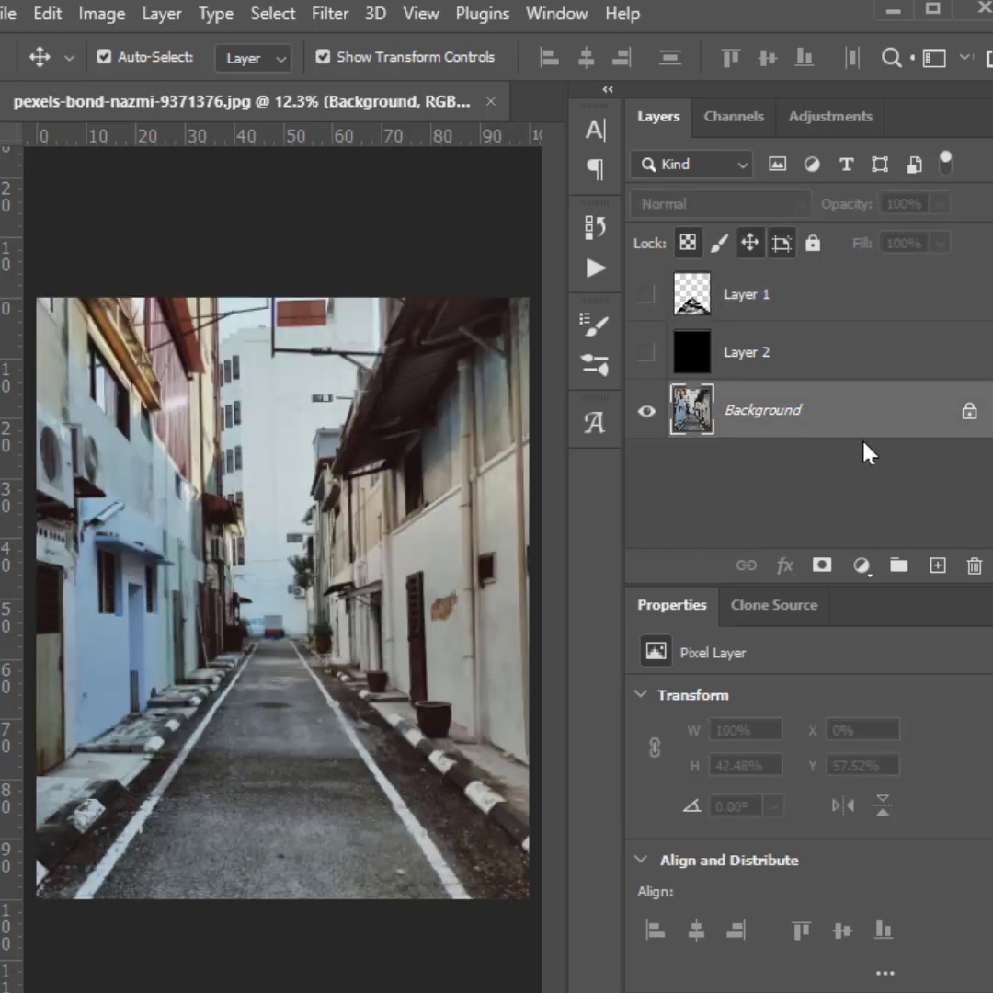
drag(865, 428, 937, 565)
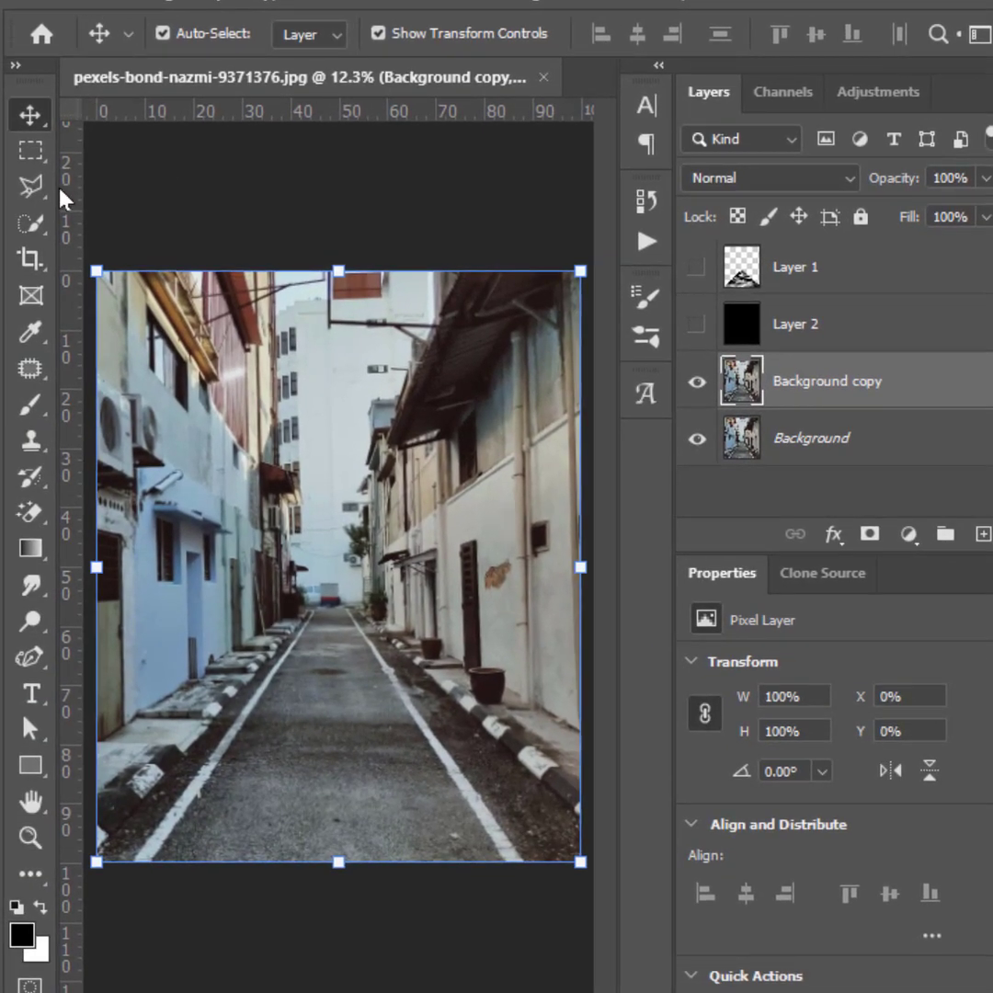
Select the road surface between the two curbs with the Polygonal Lasso, extending past the canvas edges at the near end.
mouse_move(31, 189)
mouse_down()
mouse_move(96, 227)
mouse_move(116, 215)
mouse_up()
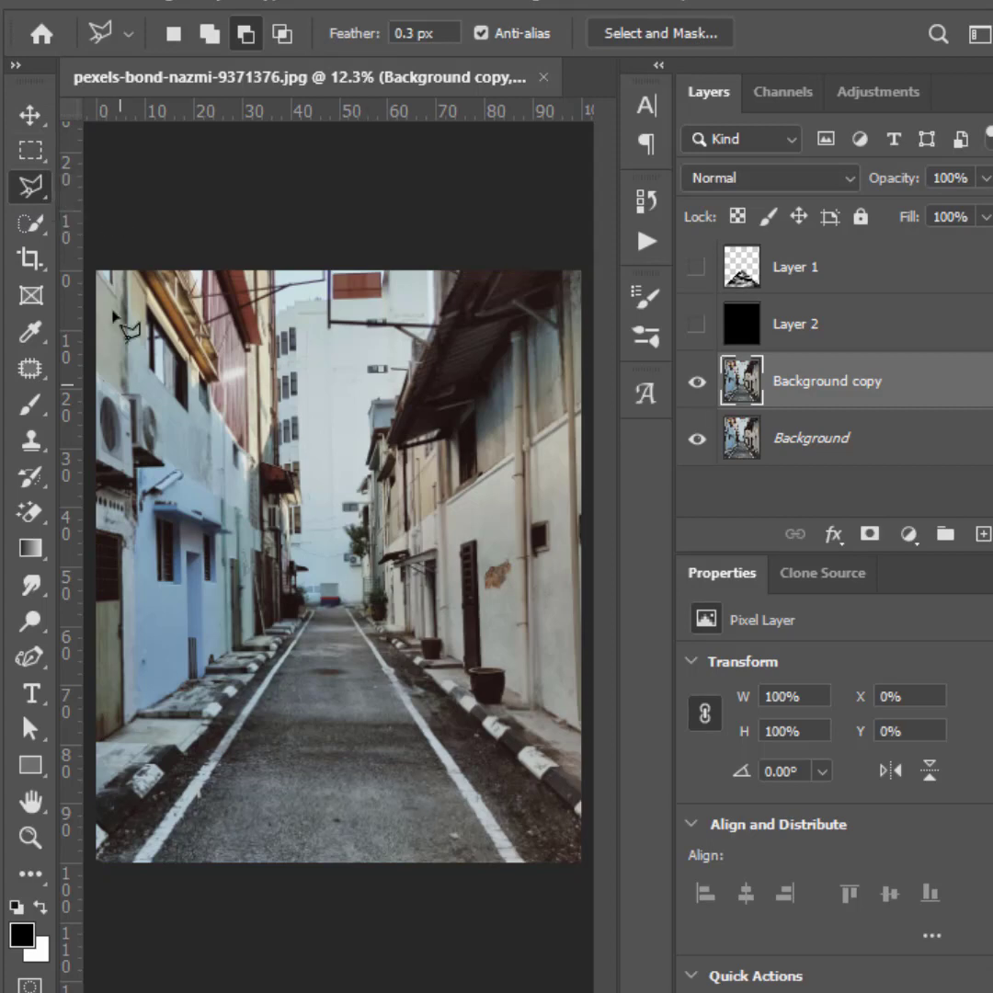
key(ctrl+minus)
click(137, 798)
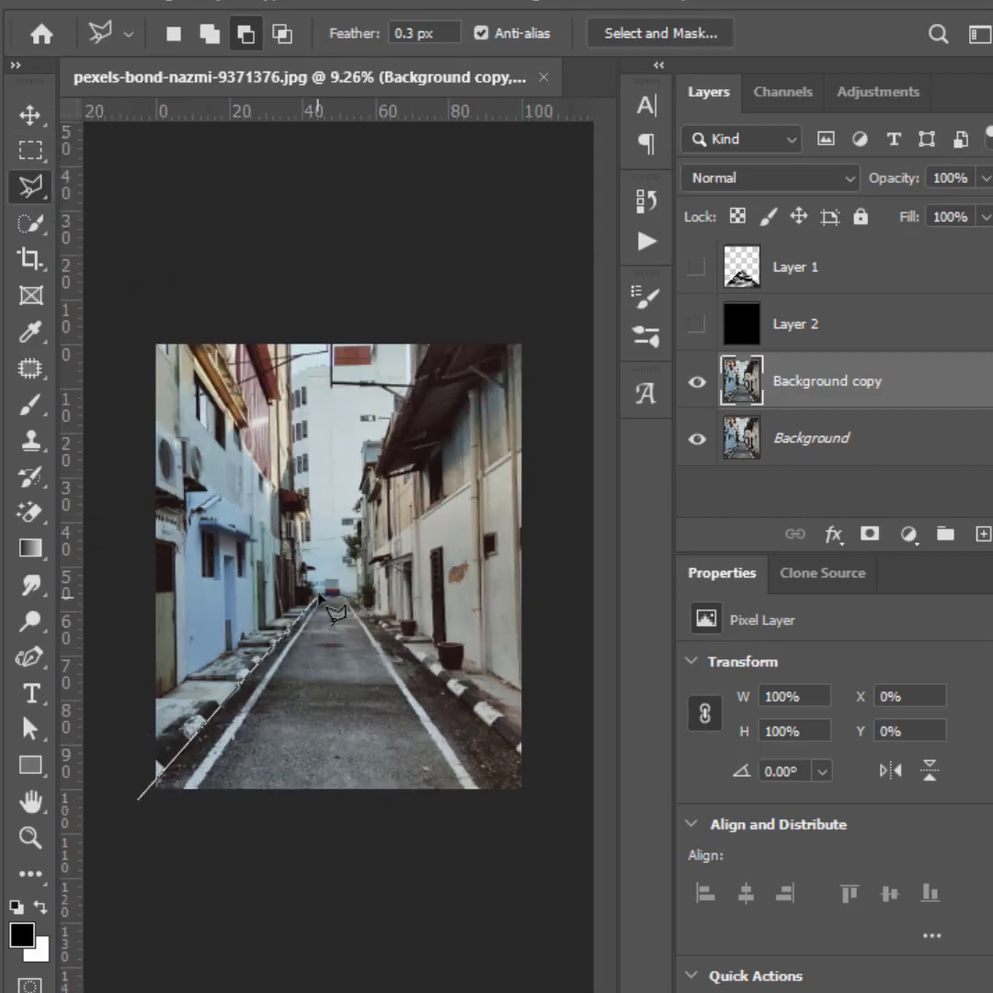
click(320, 597)
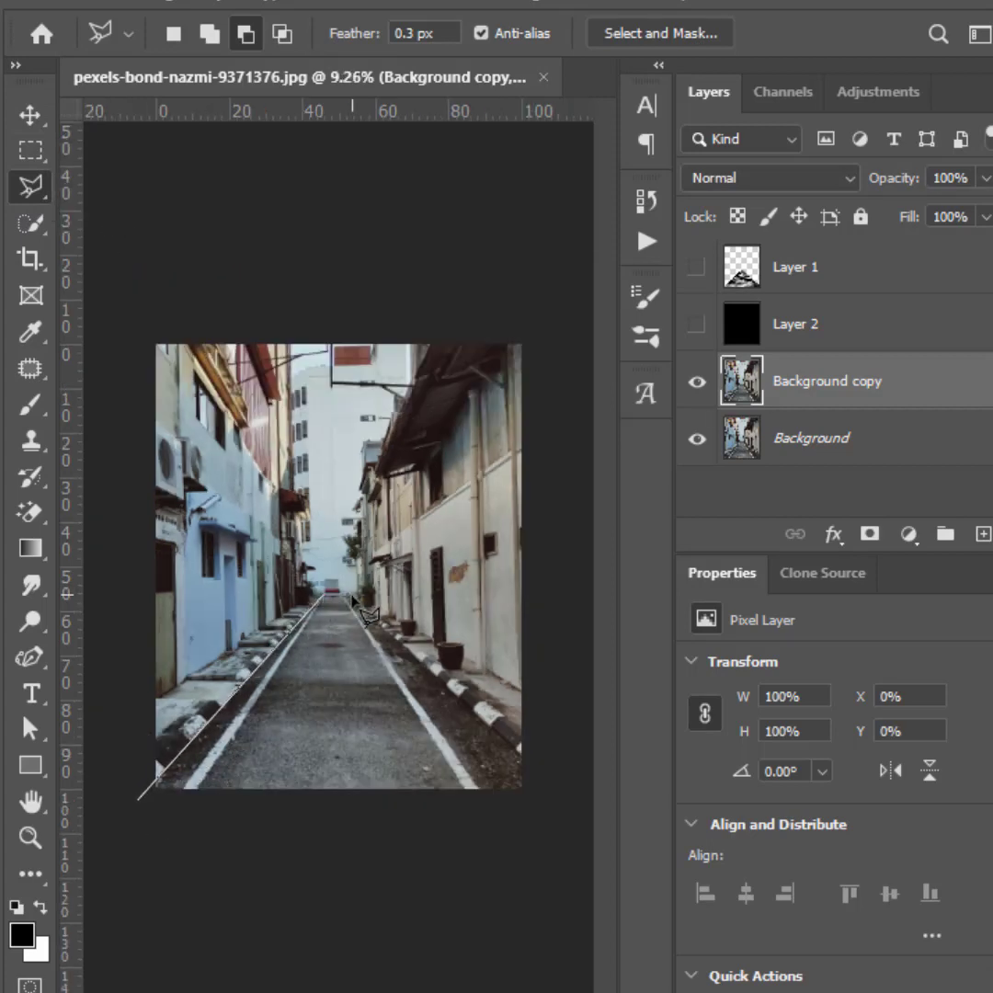
click(352, 598)
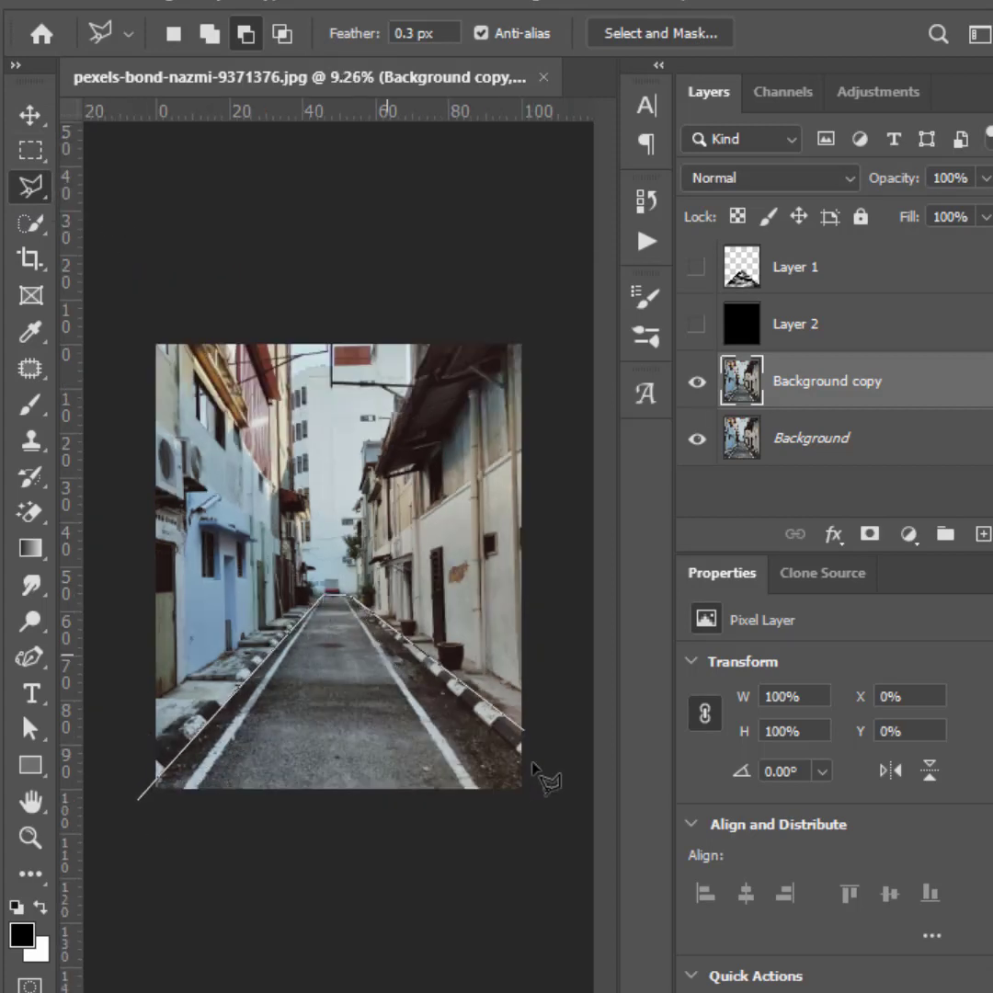
click(581, 817)
double_click(245, 797)
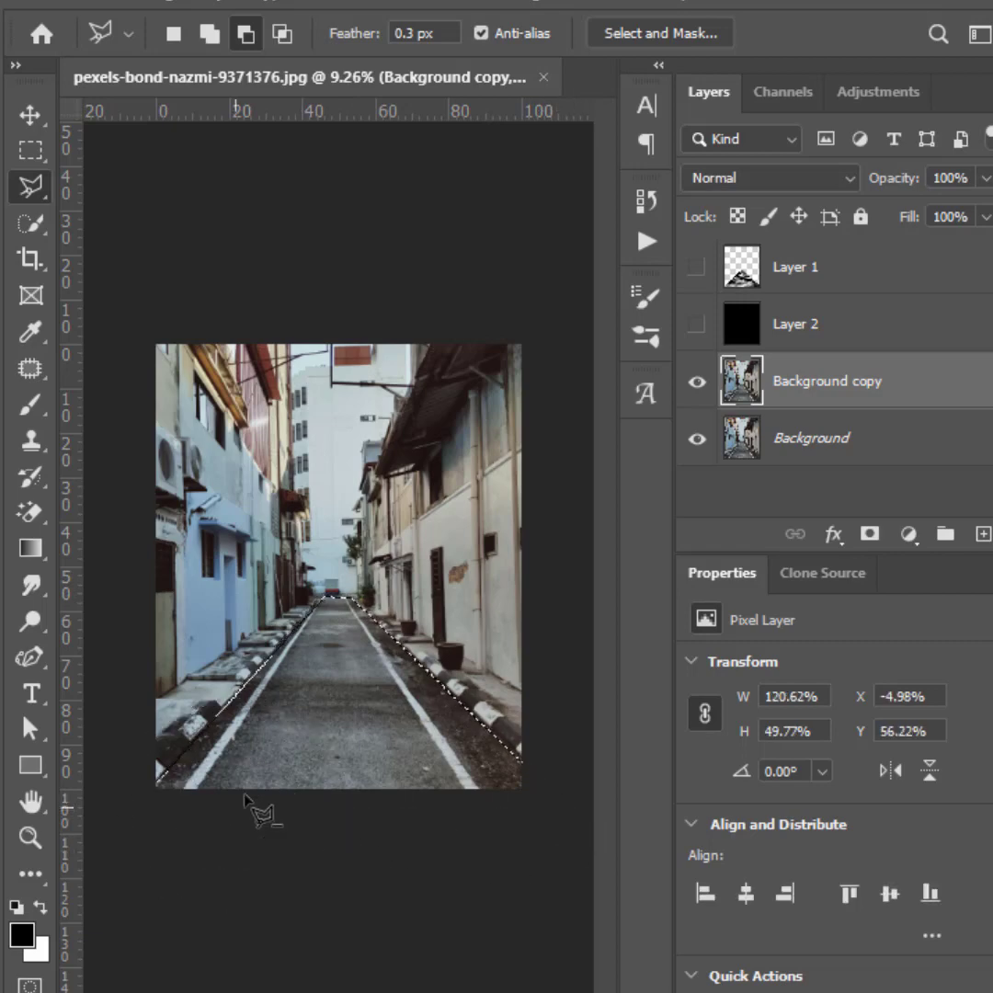
Add a layer mask to Background copy from the road selection and unlink it, leaving the layer image active.
click(870, 533)
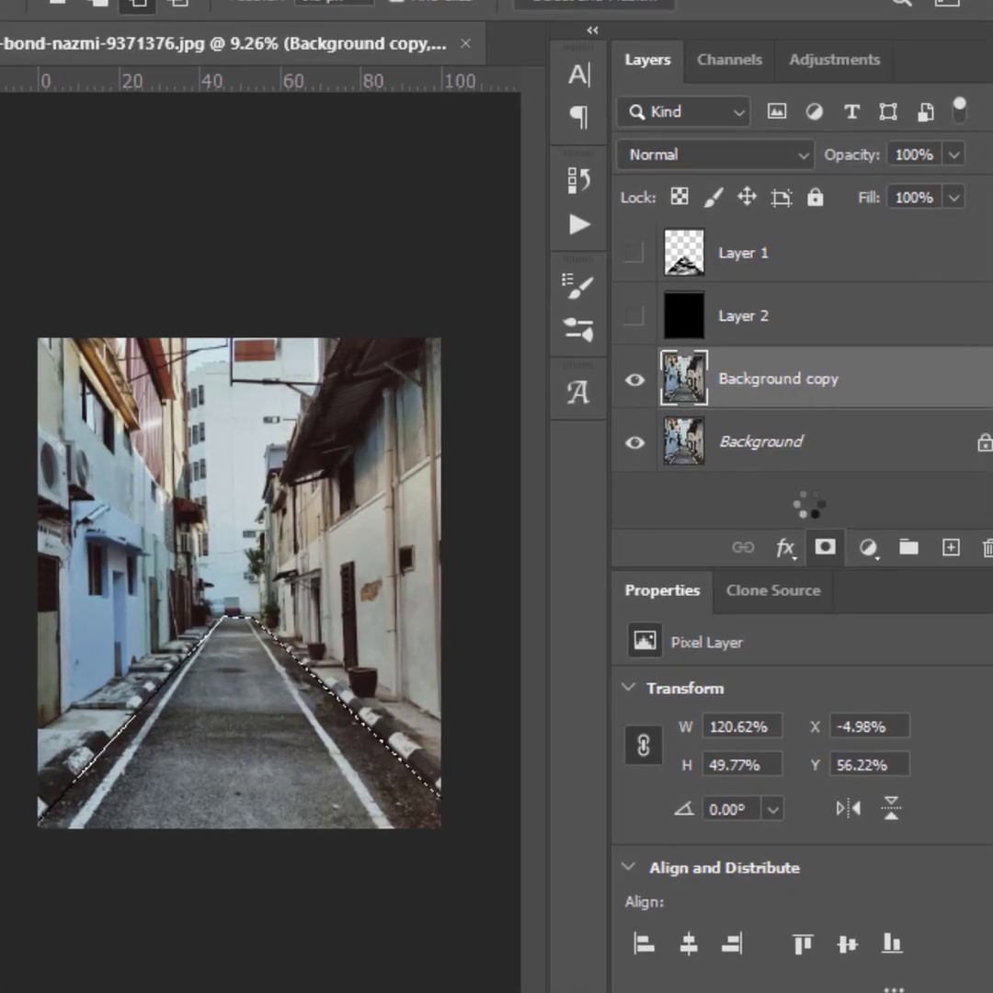
click(719, 380)
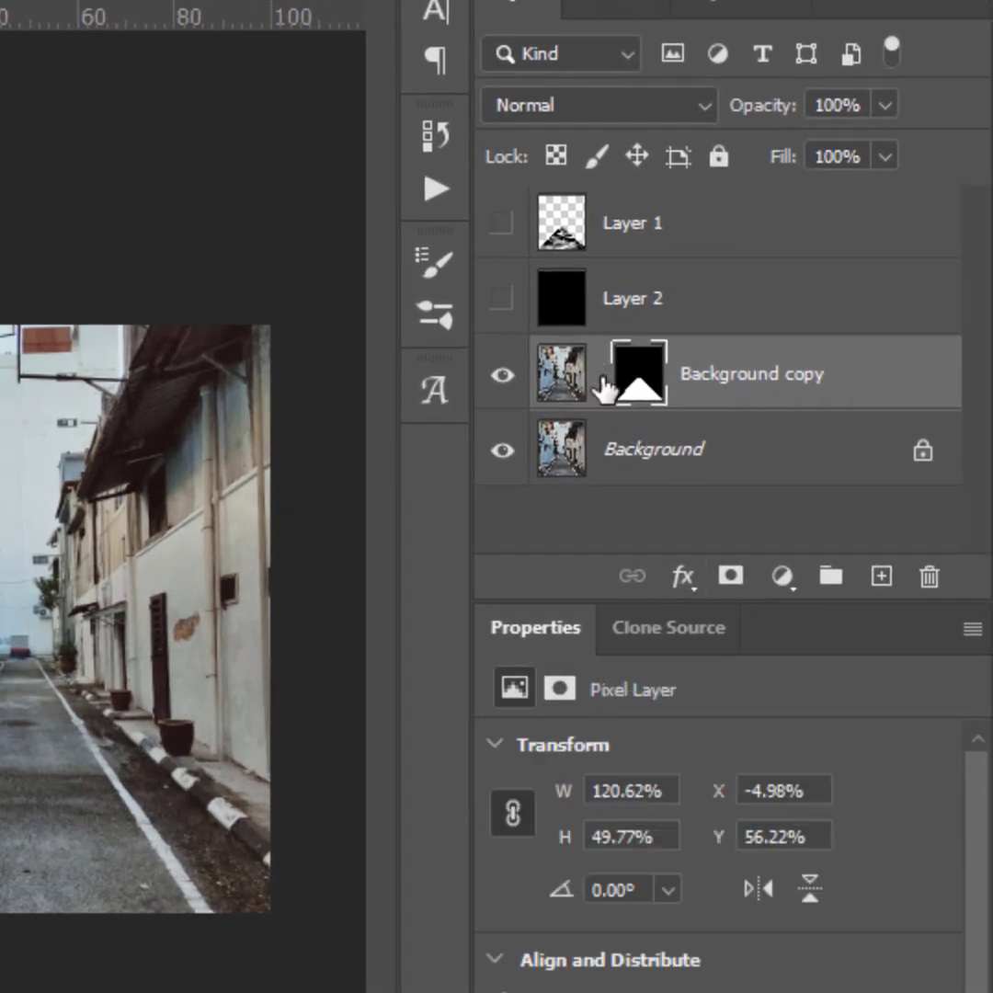
click(558, 381)
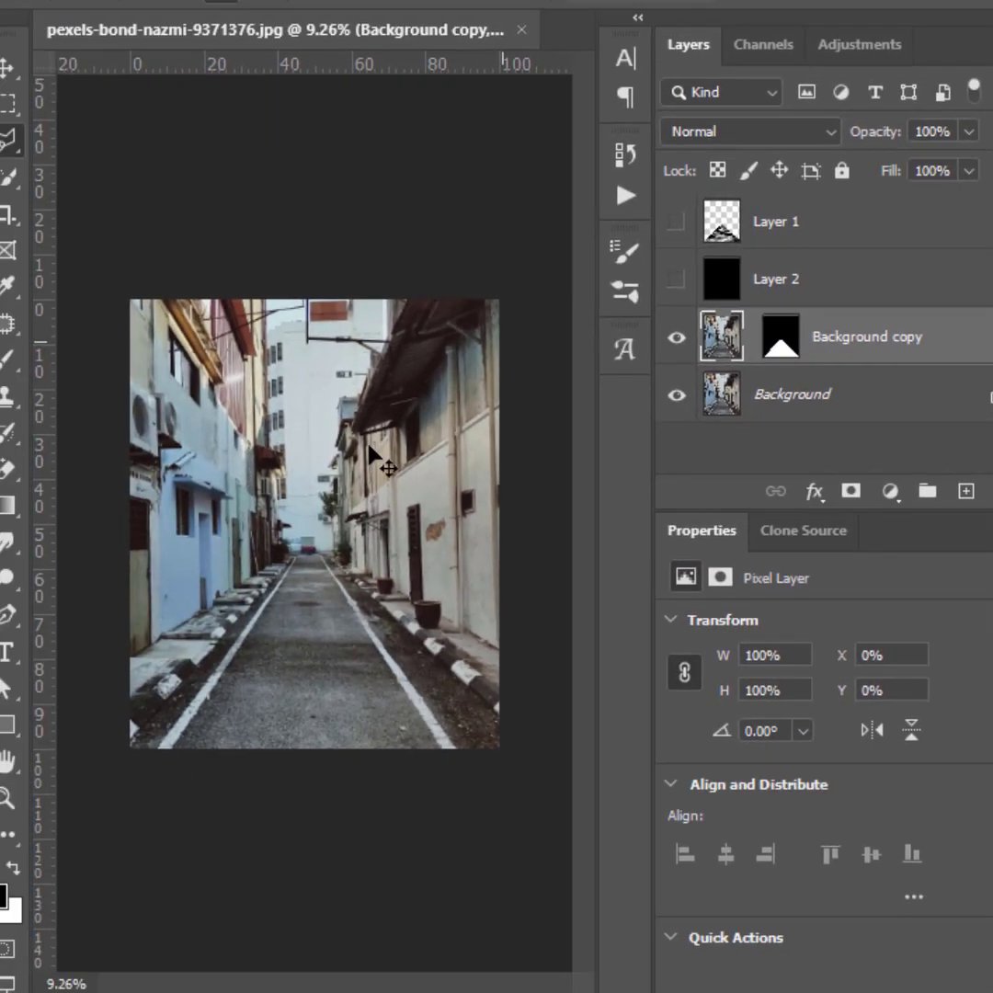
Flip the Background copy image vertically and move it down to a Y offset of about 12.18% so the reflection meets the alley's end.
key(ctrl+t)
right_click(354, 470)
click(439, 971)
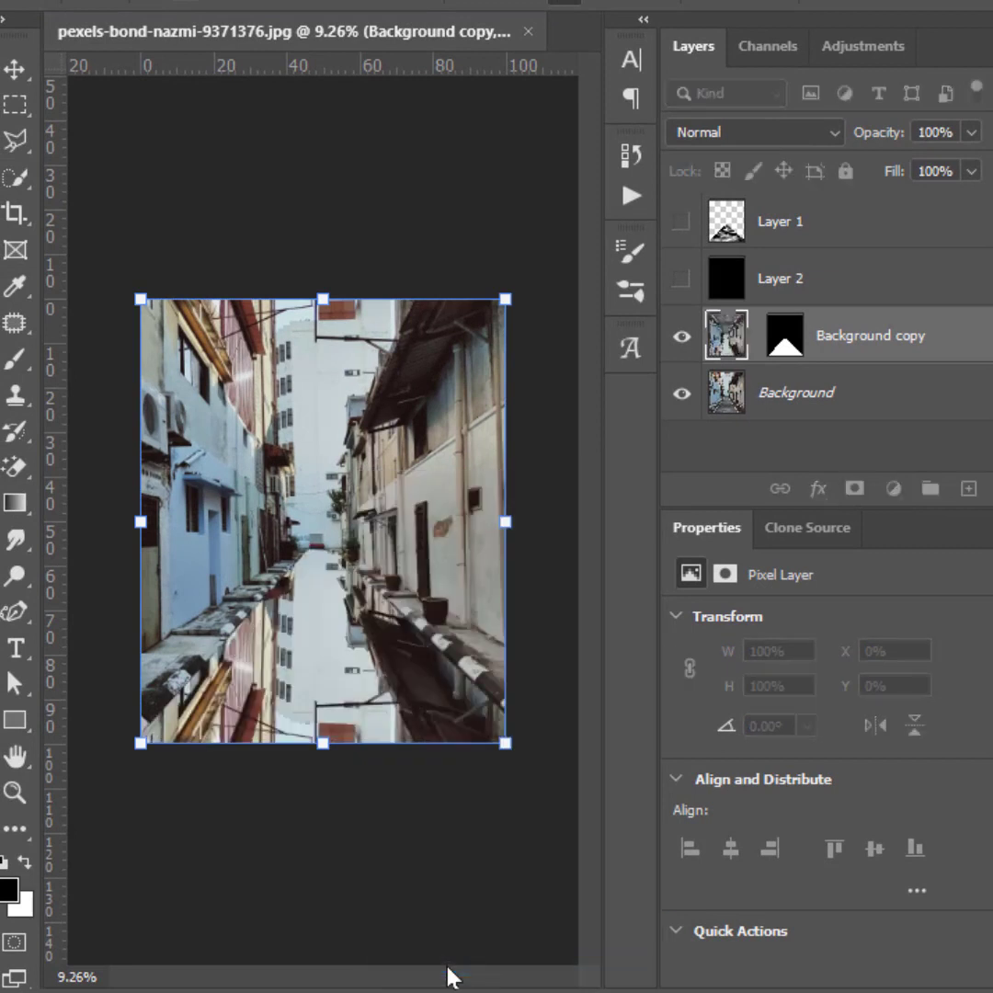
drag(377, 485, 380, 523)
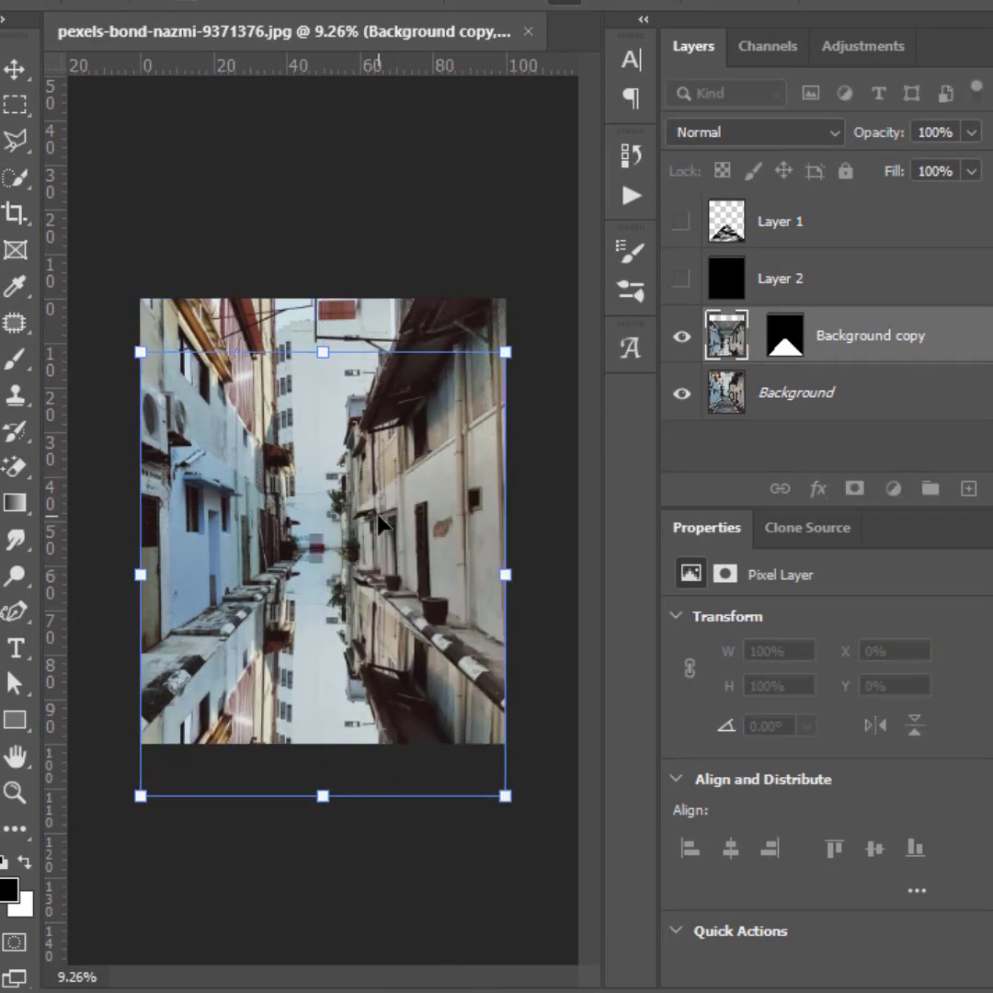
key(Return)
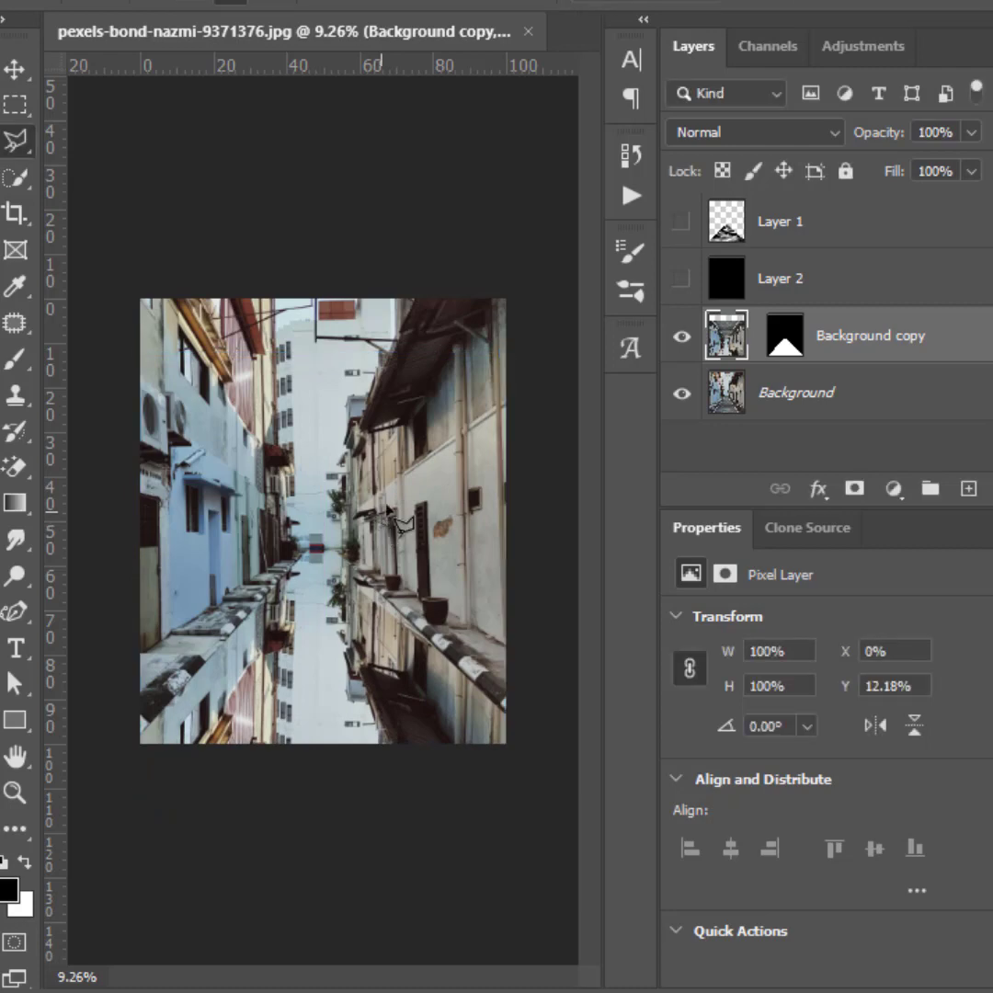
Create a new group above Background copy and load the Alpha 1 channel as a new selection.
click(930, 488)
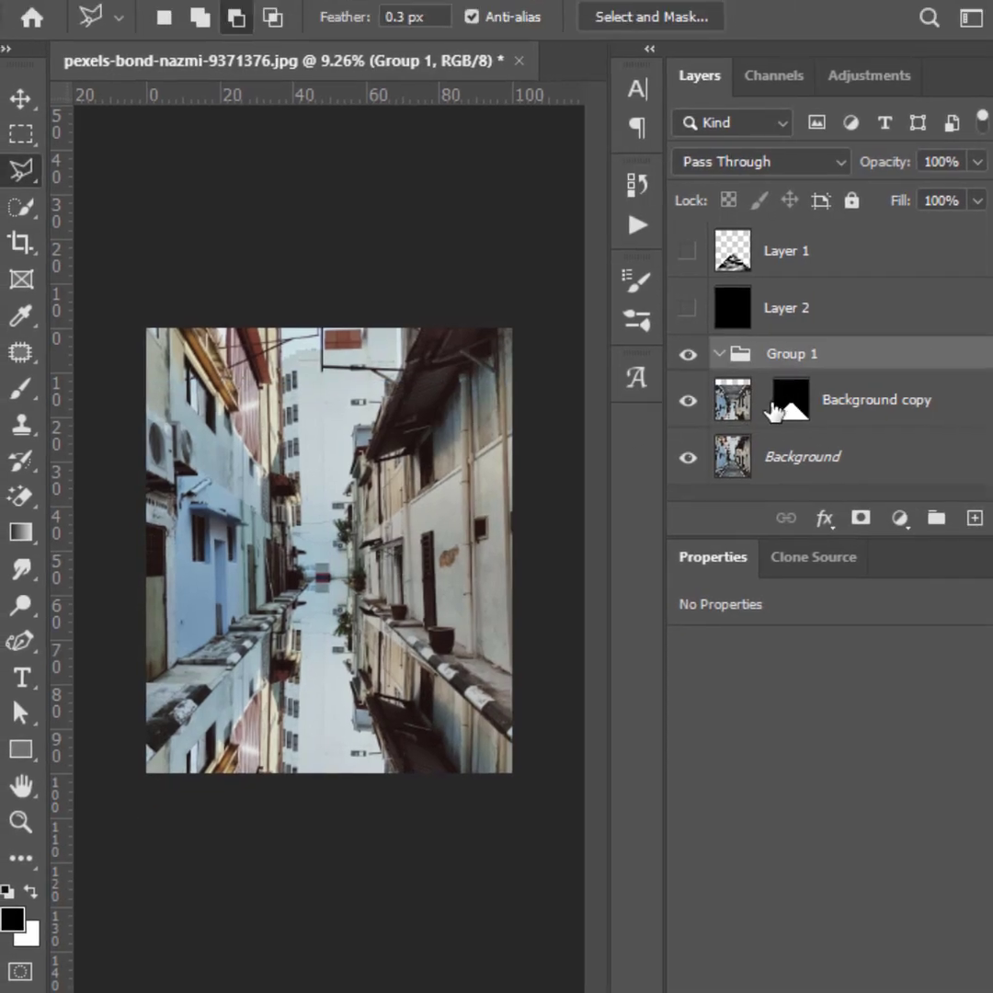
click(736, 371)
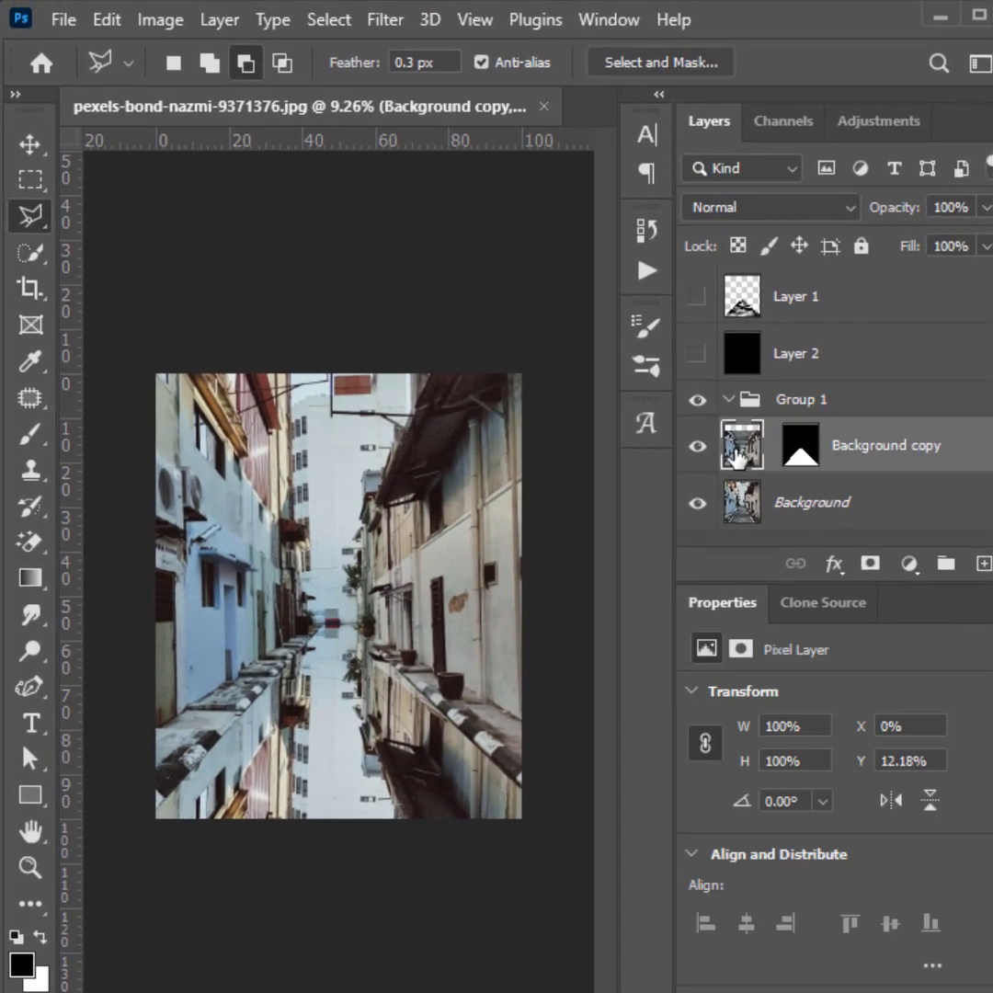
click(329, 20)
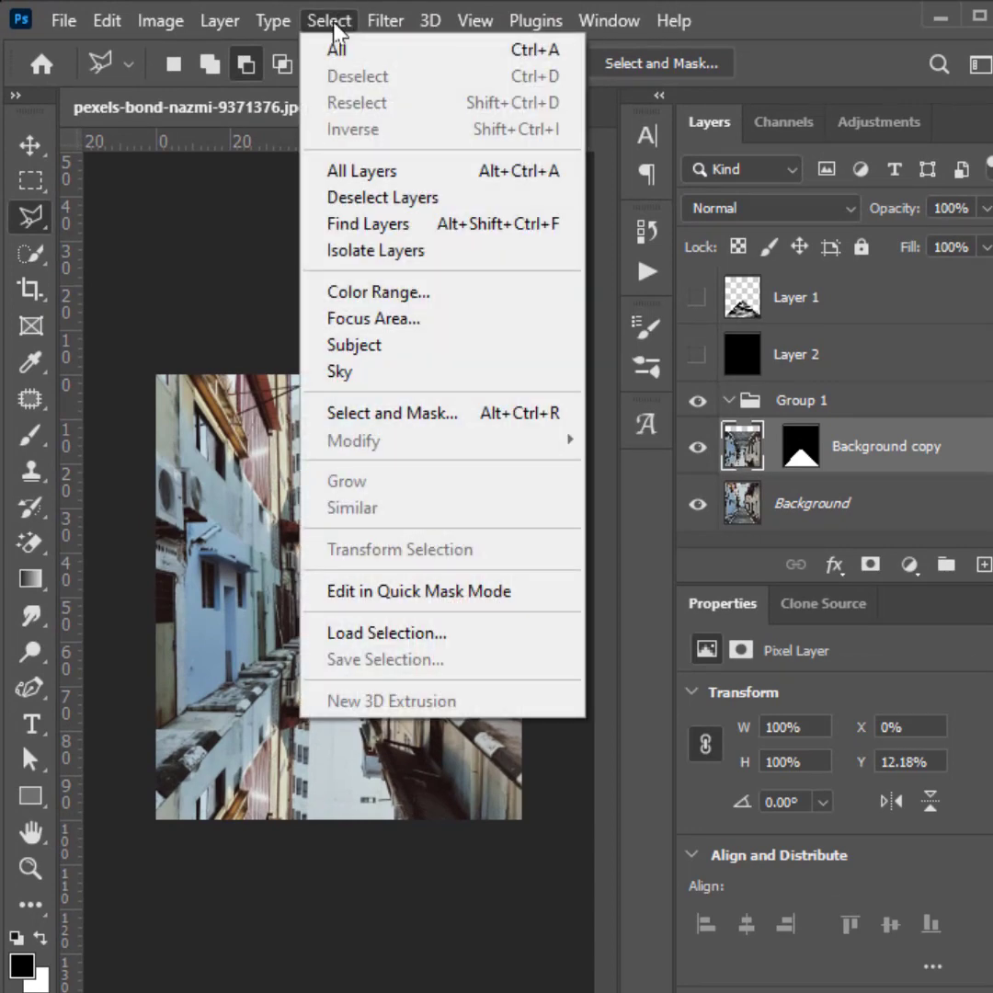
click(433, 636)
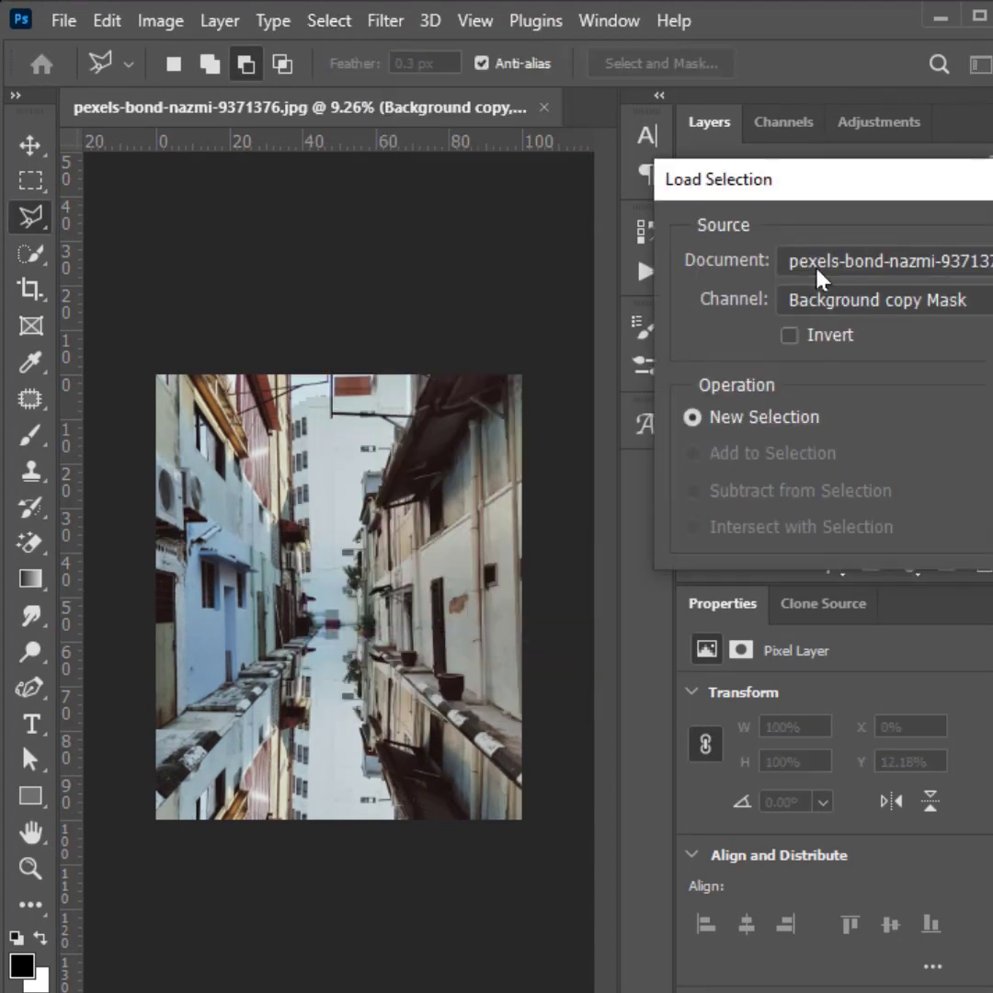
drag(847, 187, 551, 144)
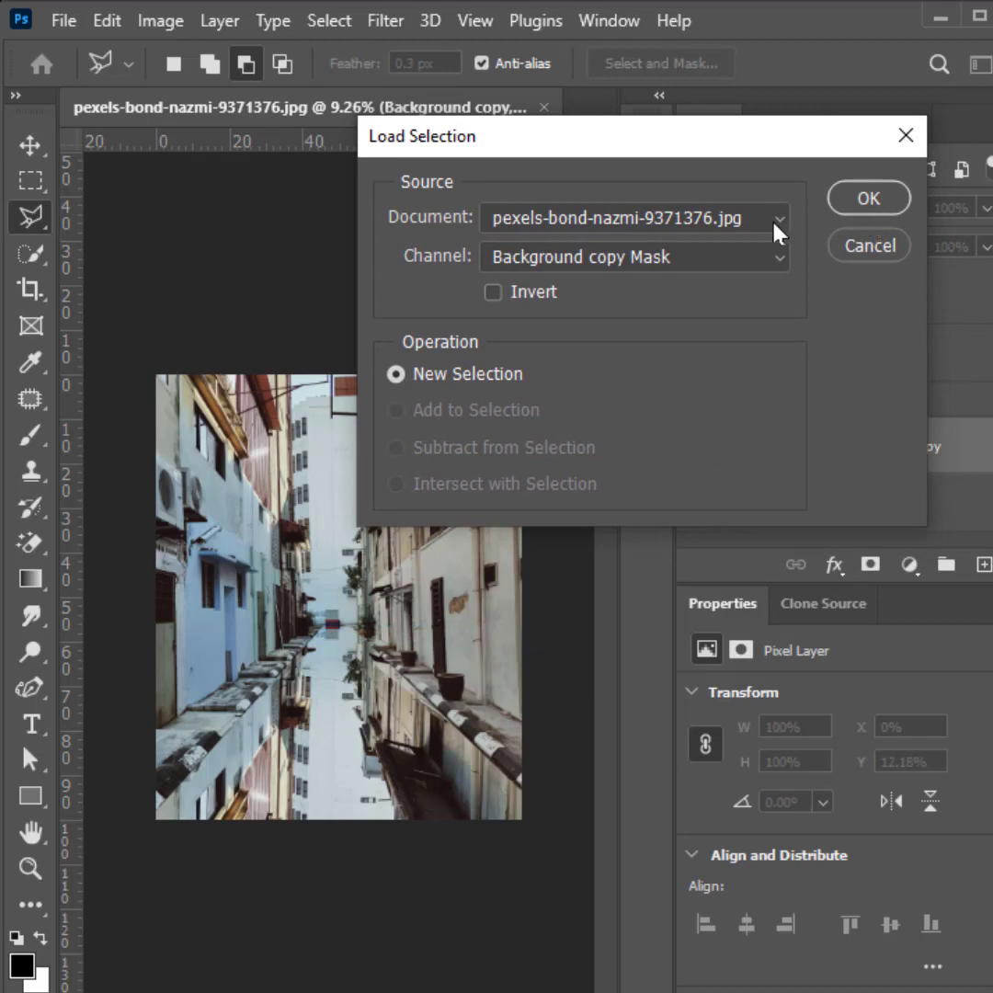
click(739, 259)
click(700, 364)
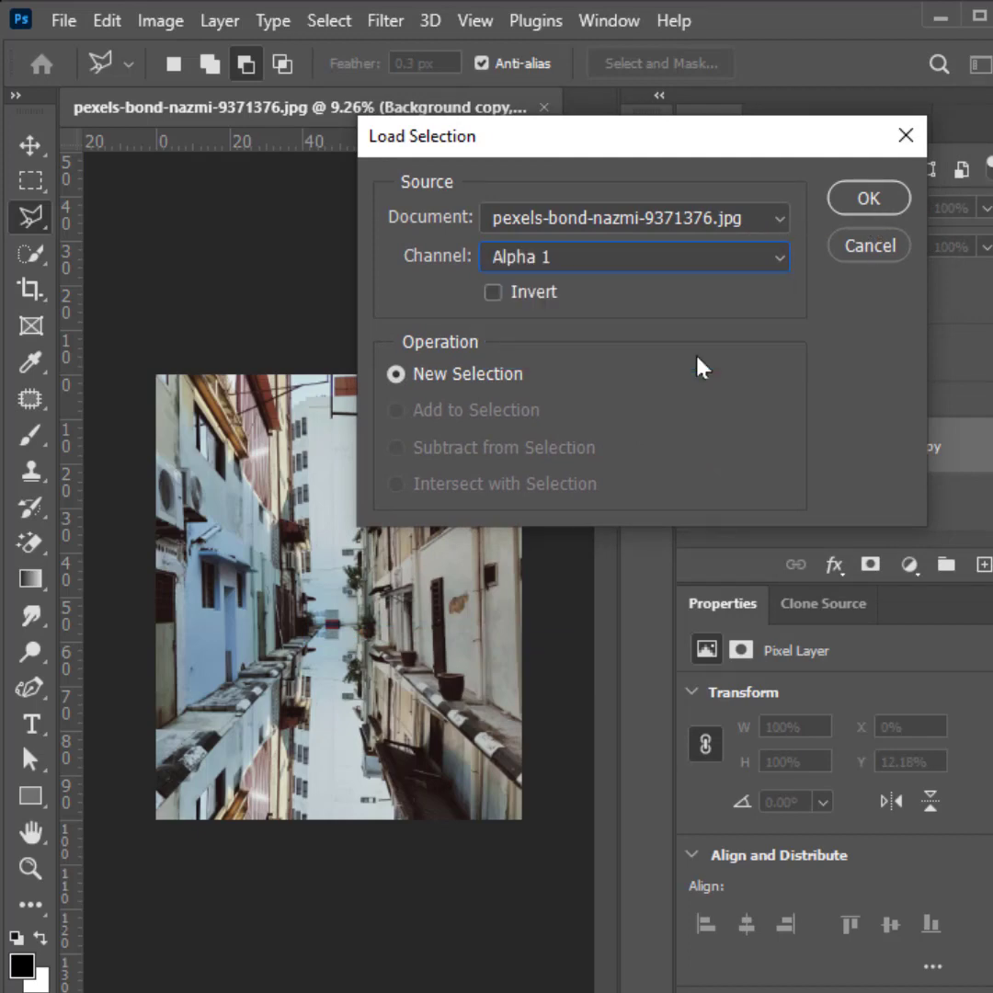
click(867, 200)
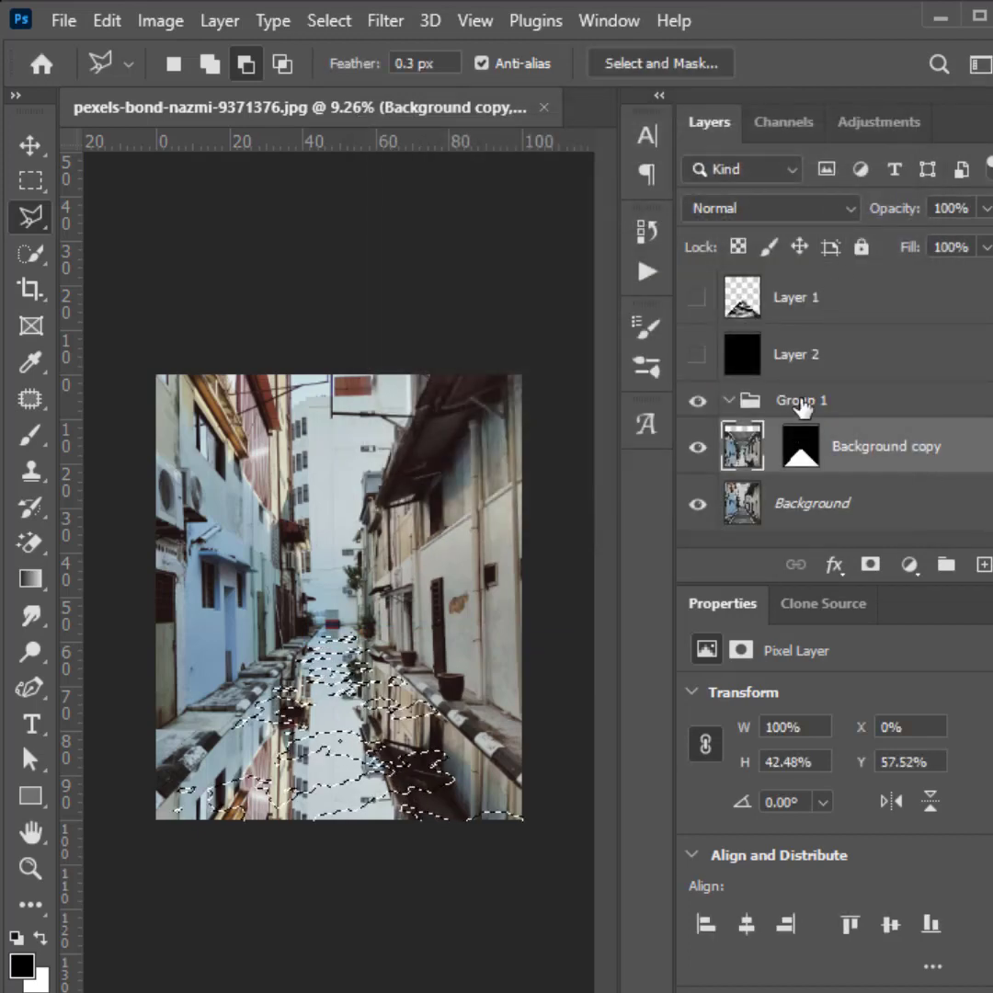
Move Background copy into Group 1 and add a mask to the group from the puddle selection.
drag(843, 468, 795, 404)
click(809, 405)
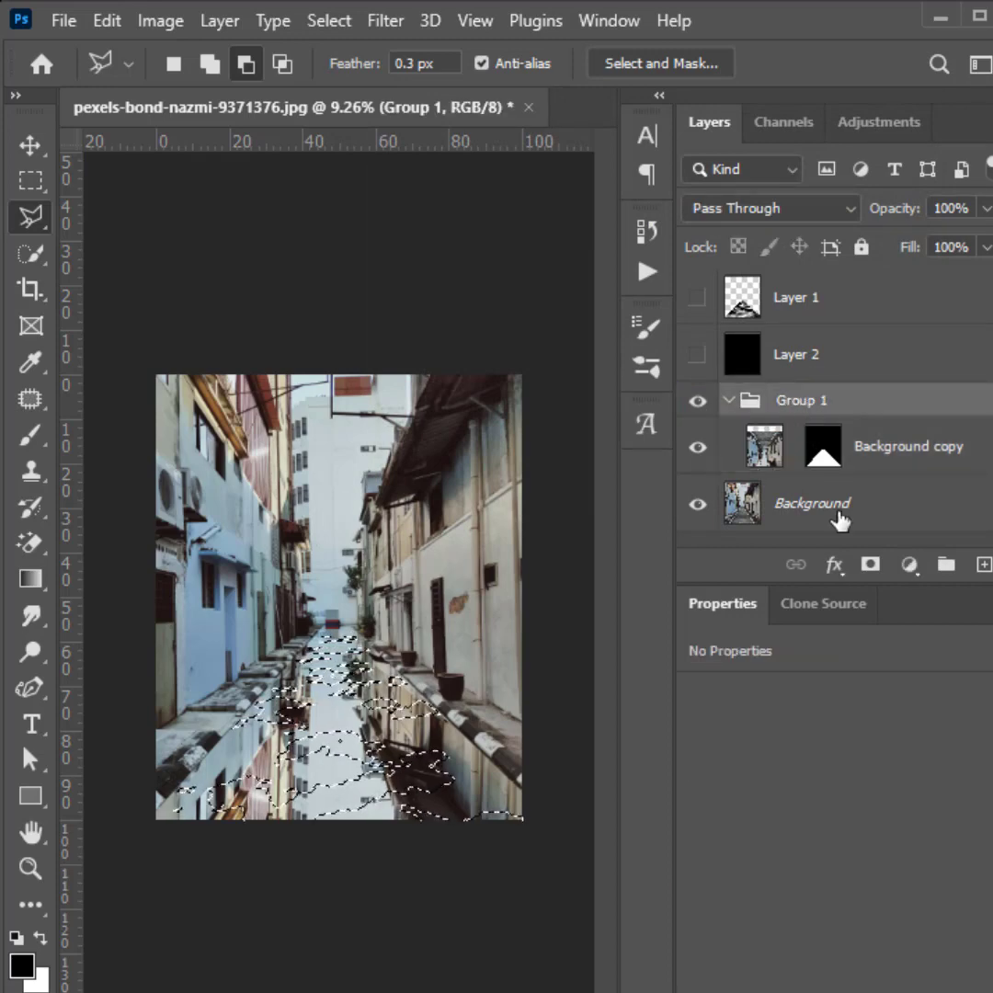
click(868, 565)
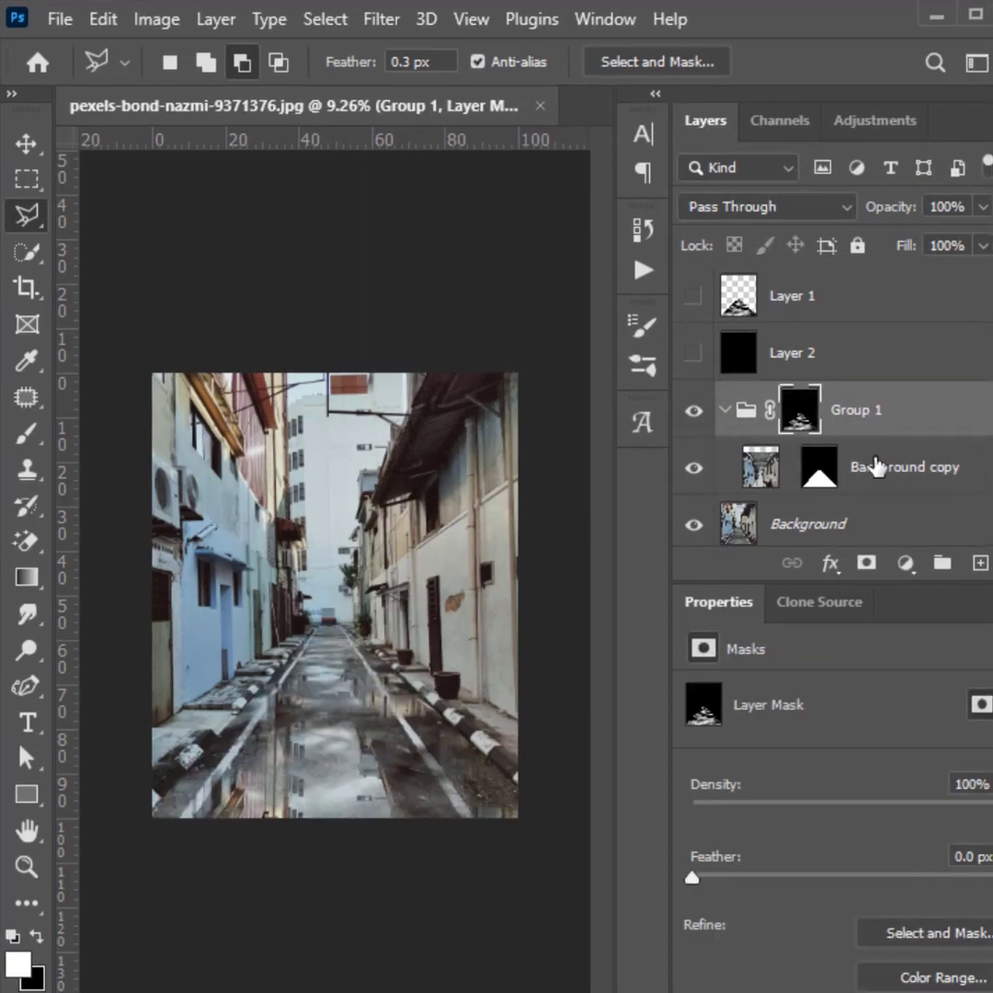
Add a black-filled layer above Background copy inside Group 1 and lower its opacity to 5%.
click(875, 468)
click(908, 535)
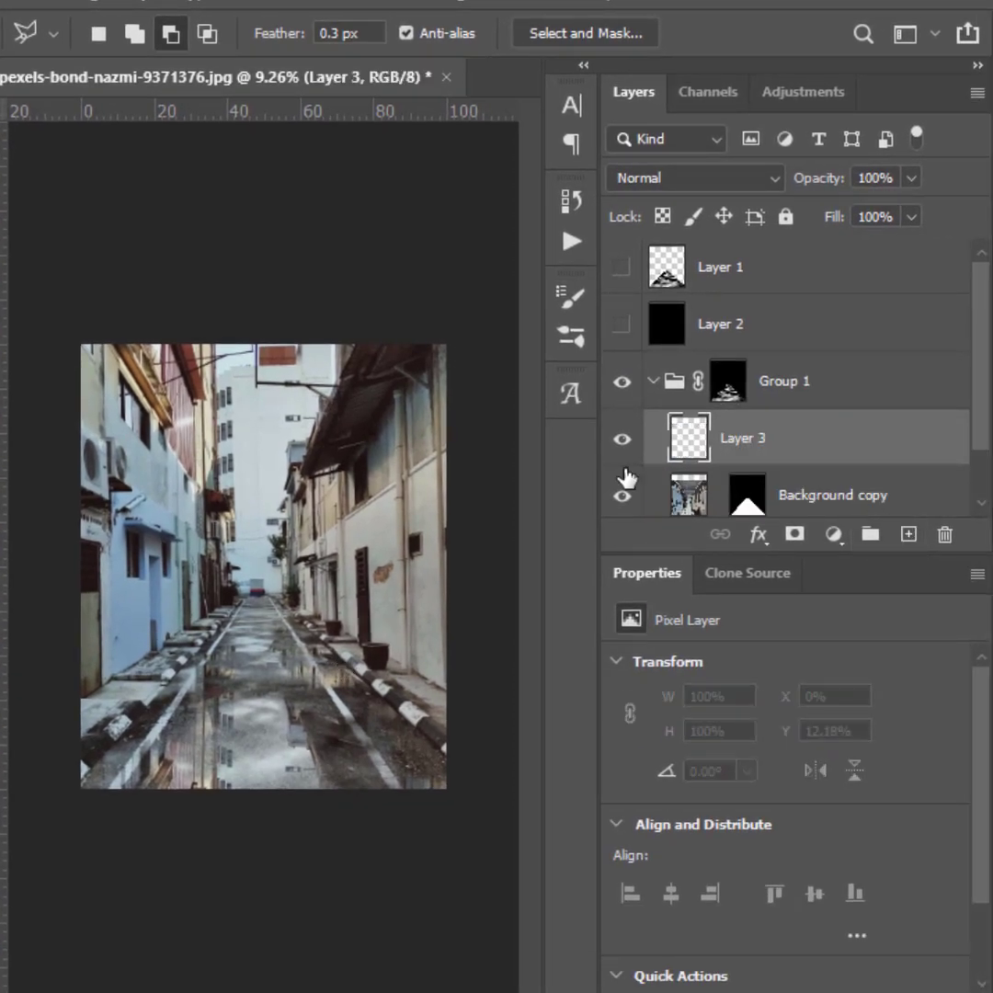
key(alt+BackSpace)
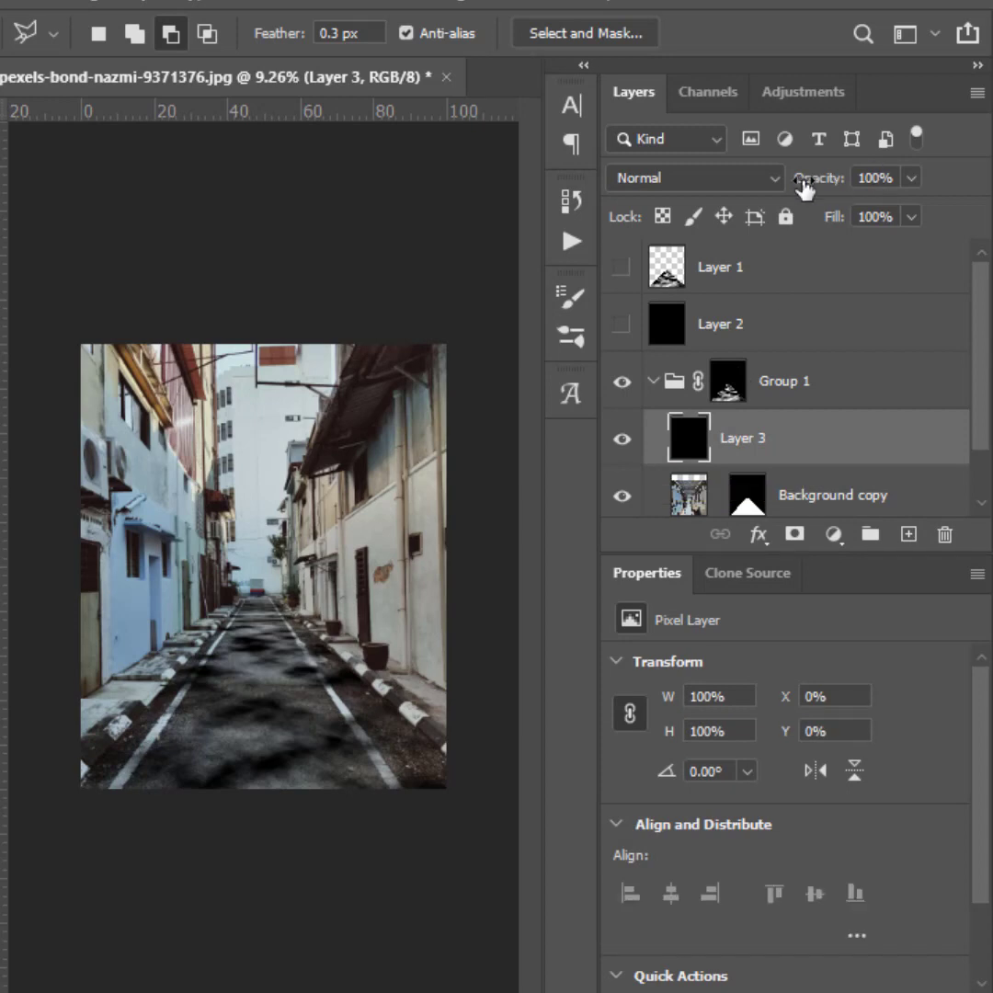
drag(809, 181, 543, 201)
key(v)
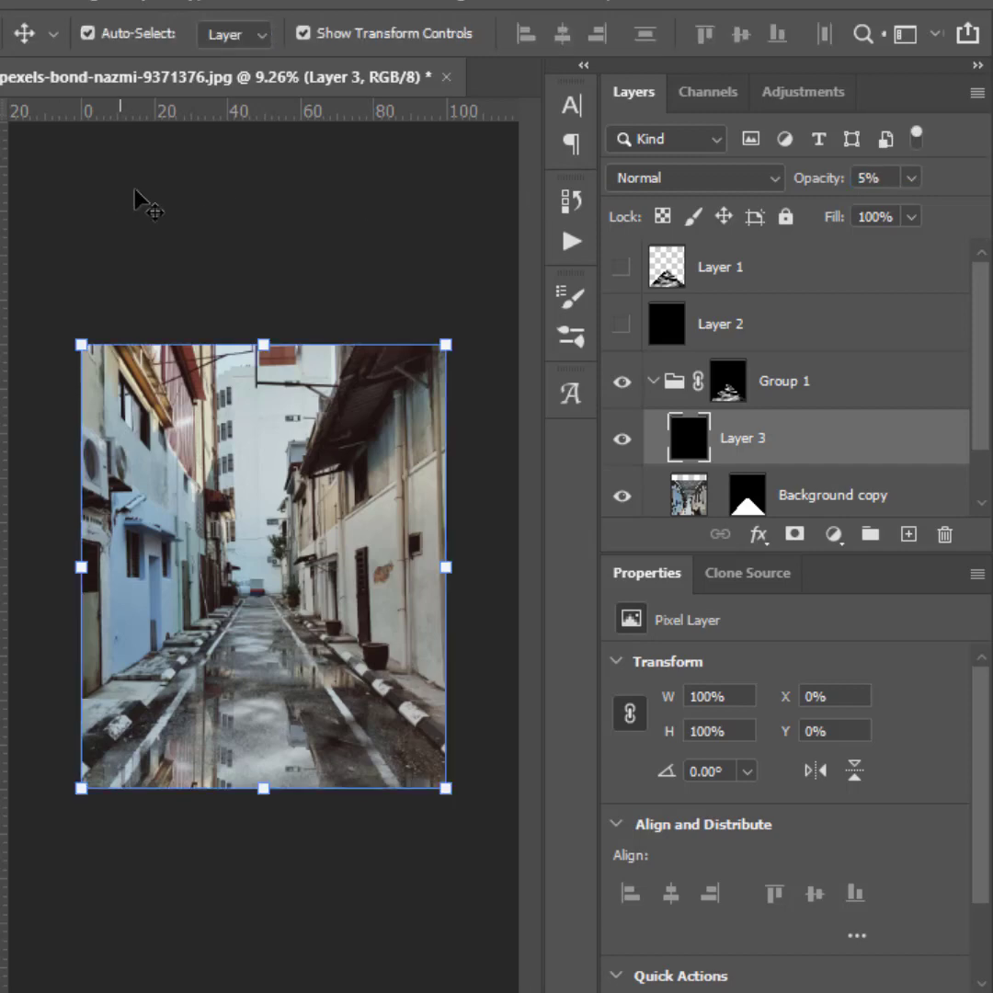
click(186, 196)
Duplicate Background copy within Group 1 and convert the duplicate to a smart object.
scroll(750, 431, down, 2)
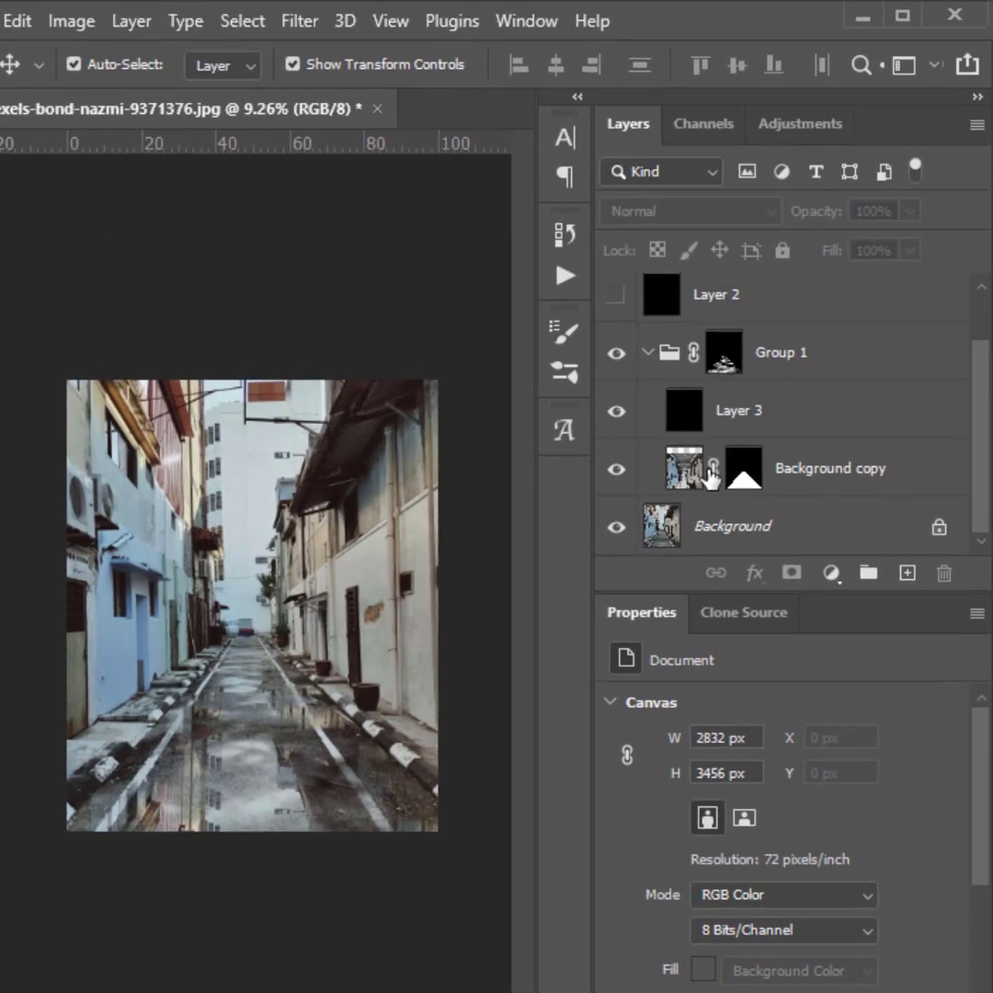
drag(881, 481, 905, 573)
right_click(825, 463)
click(869, 411)
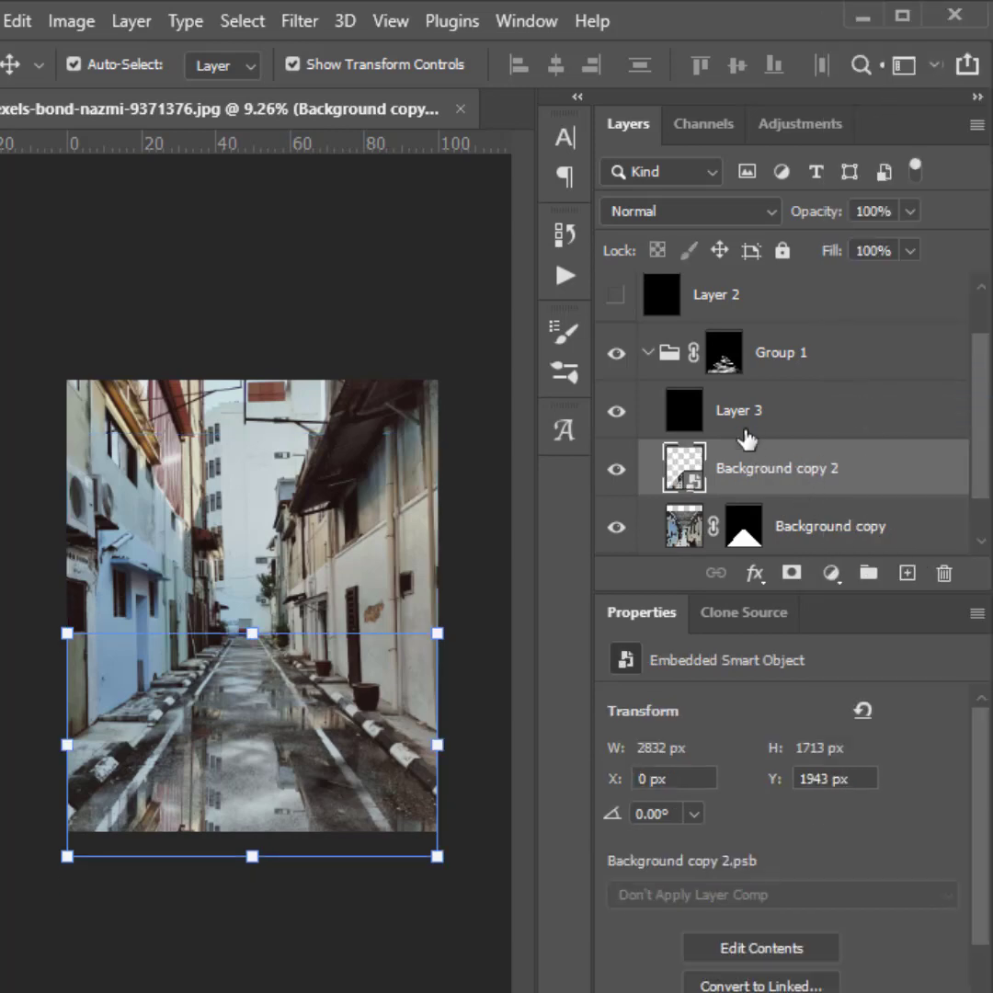
Start a Path Blur on Background copy 2 and point its blur path straight down along the road.
click(290, 28)
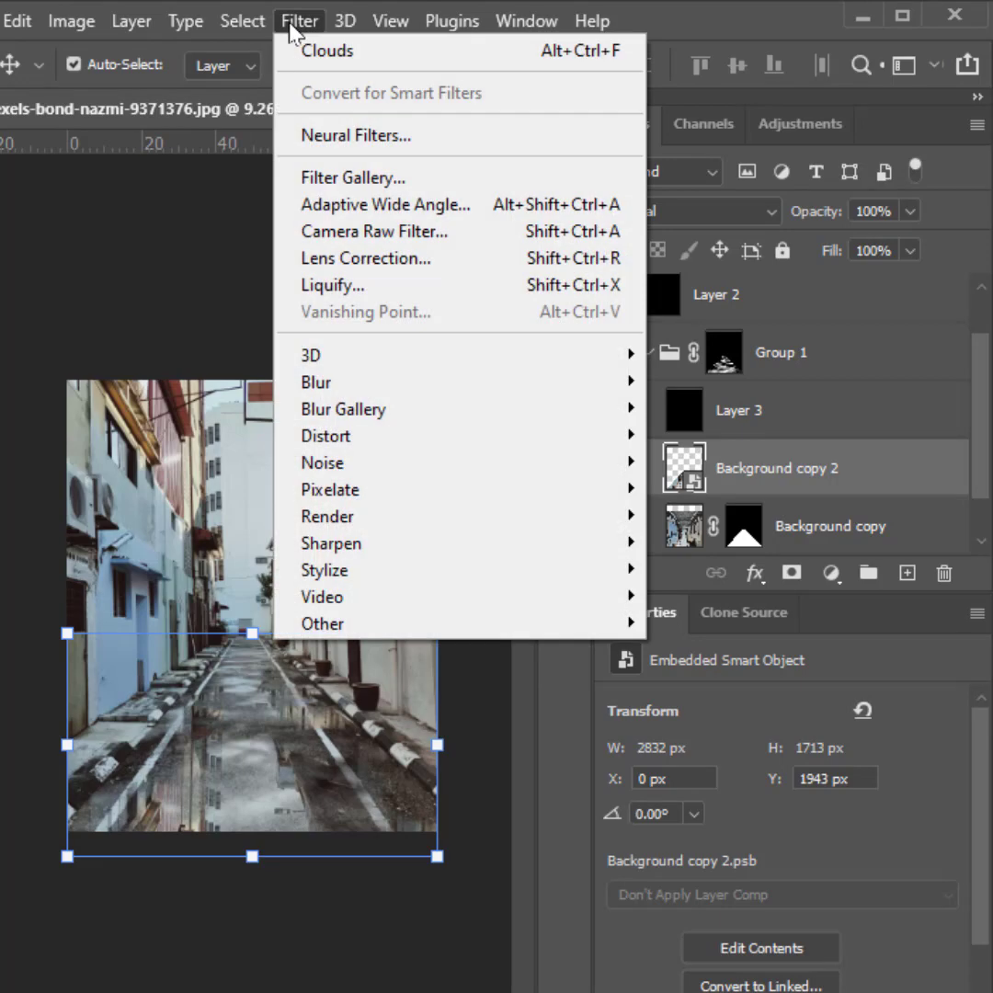
mouse_move(572, 408)
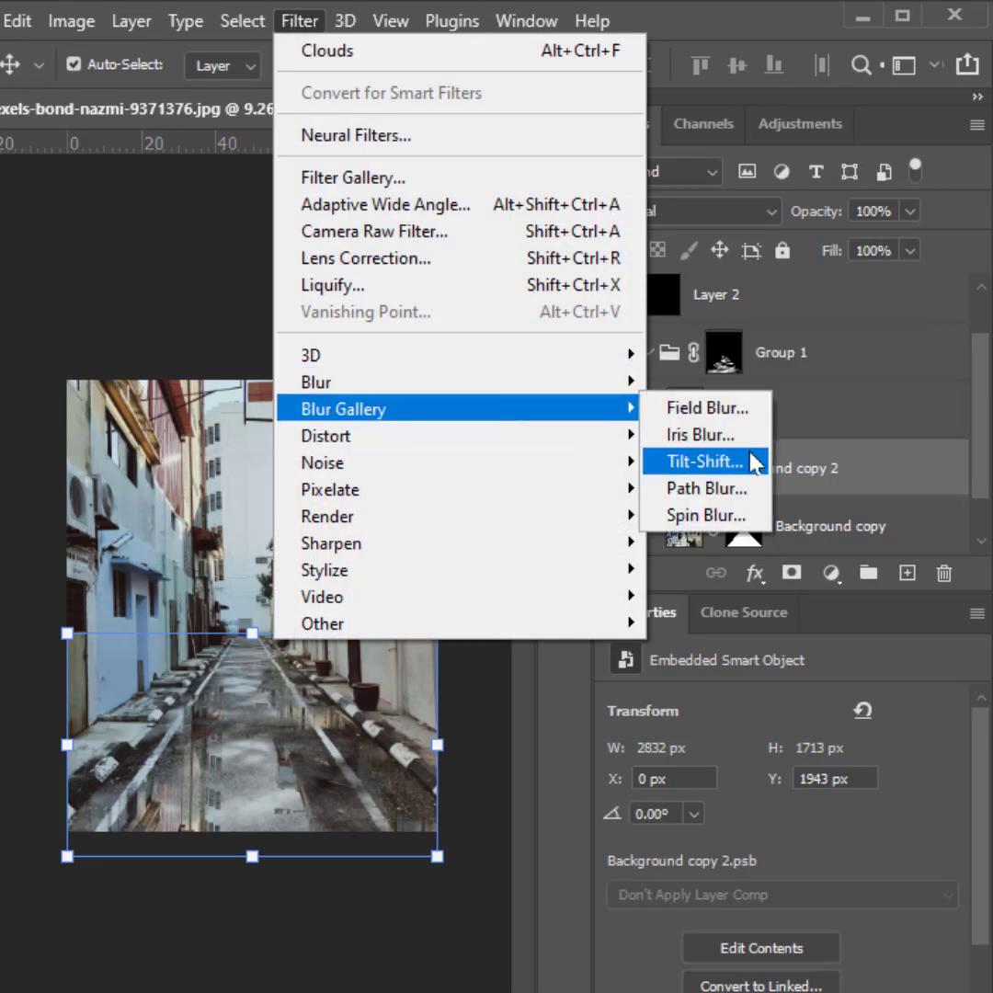
click(739, 494)
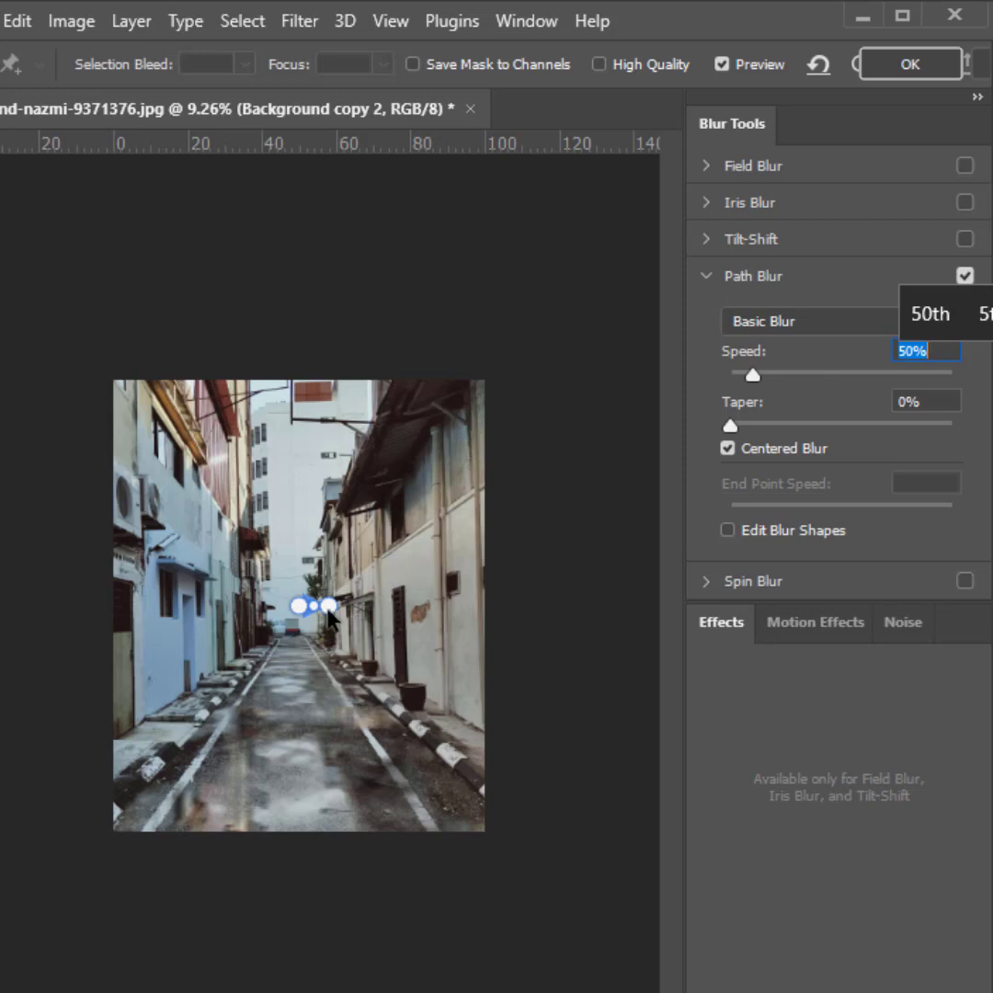
drag(328, 611, 303, 739)
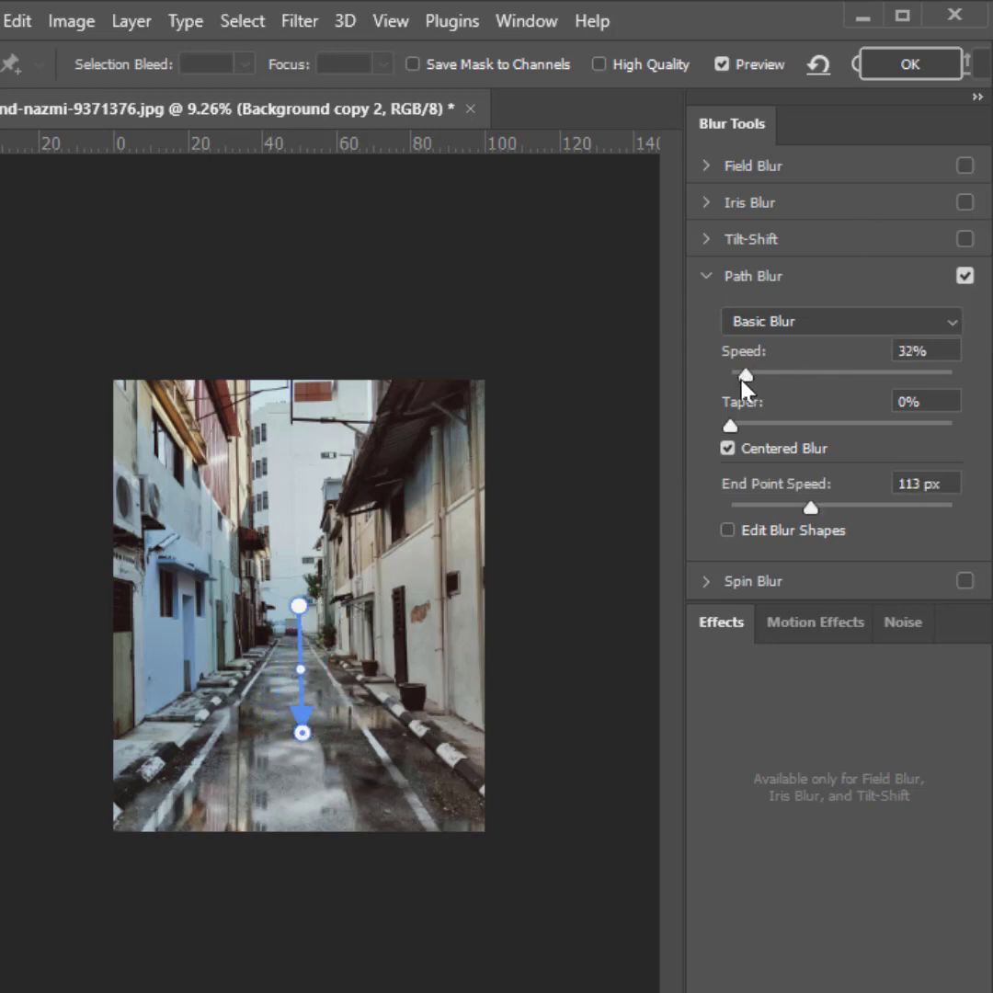
Fine-tune the Path Blur's speed, set its taper to 19%, and apply the filter.
click(744, 377)
drag(792, 426, 833, 430)
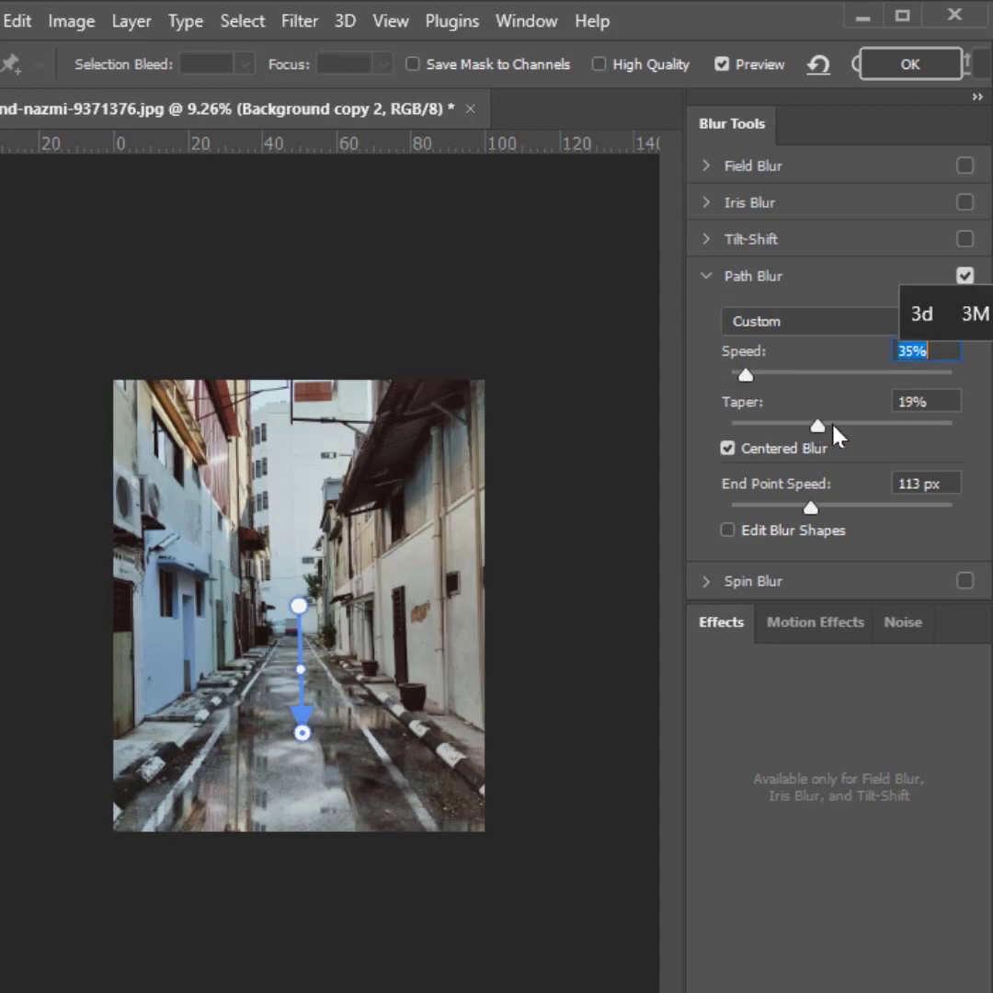
click(837, 426)
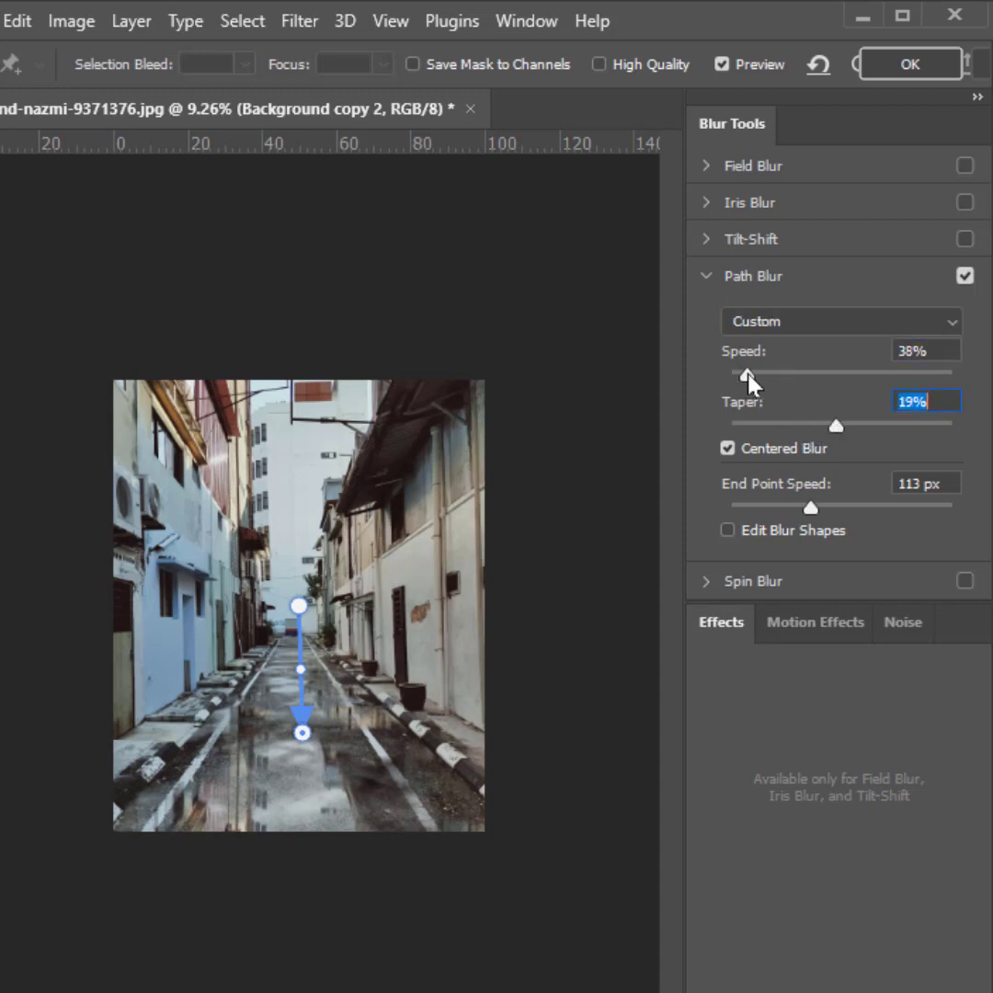
drag(749, 378, 755, 377)
click(904, 66)
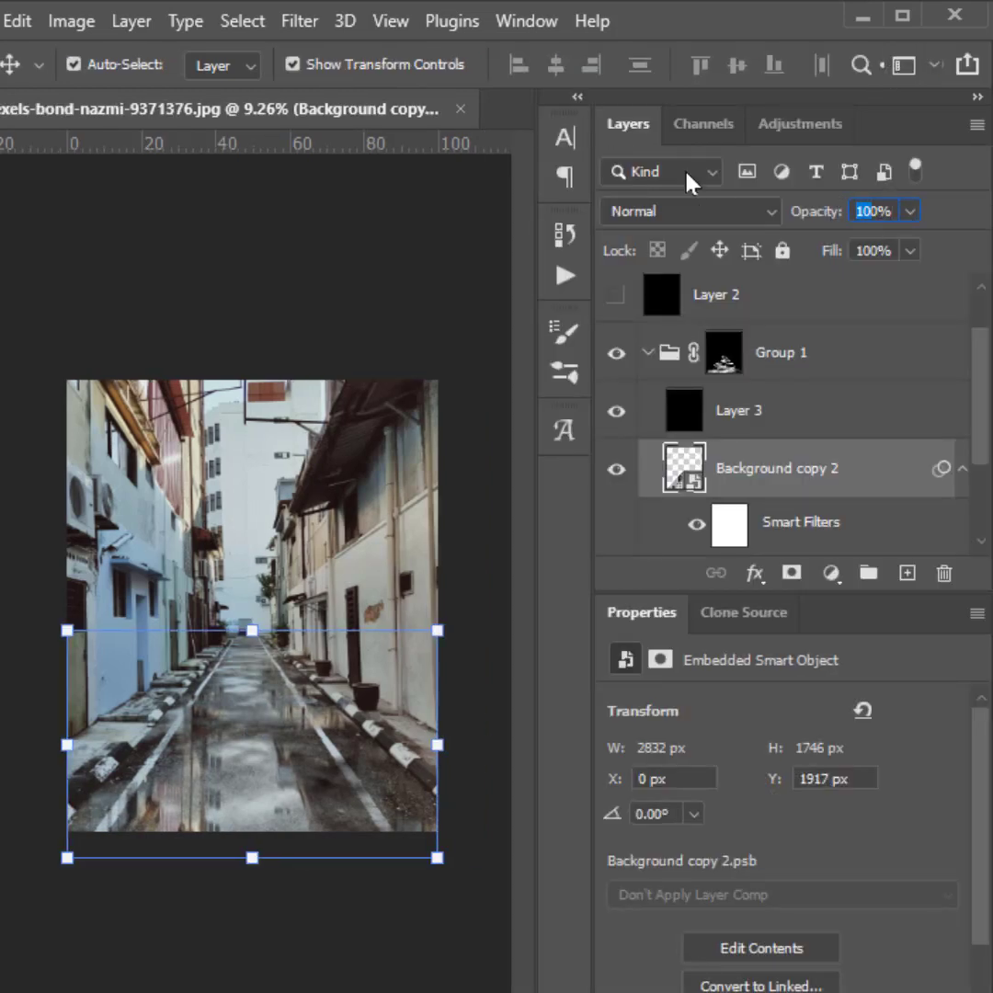
Lower Background copy 2's opacity to 80%, and collapse Group 1.
click(231, 237)
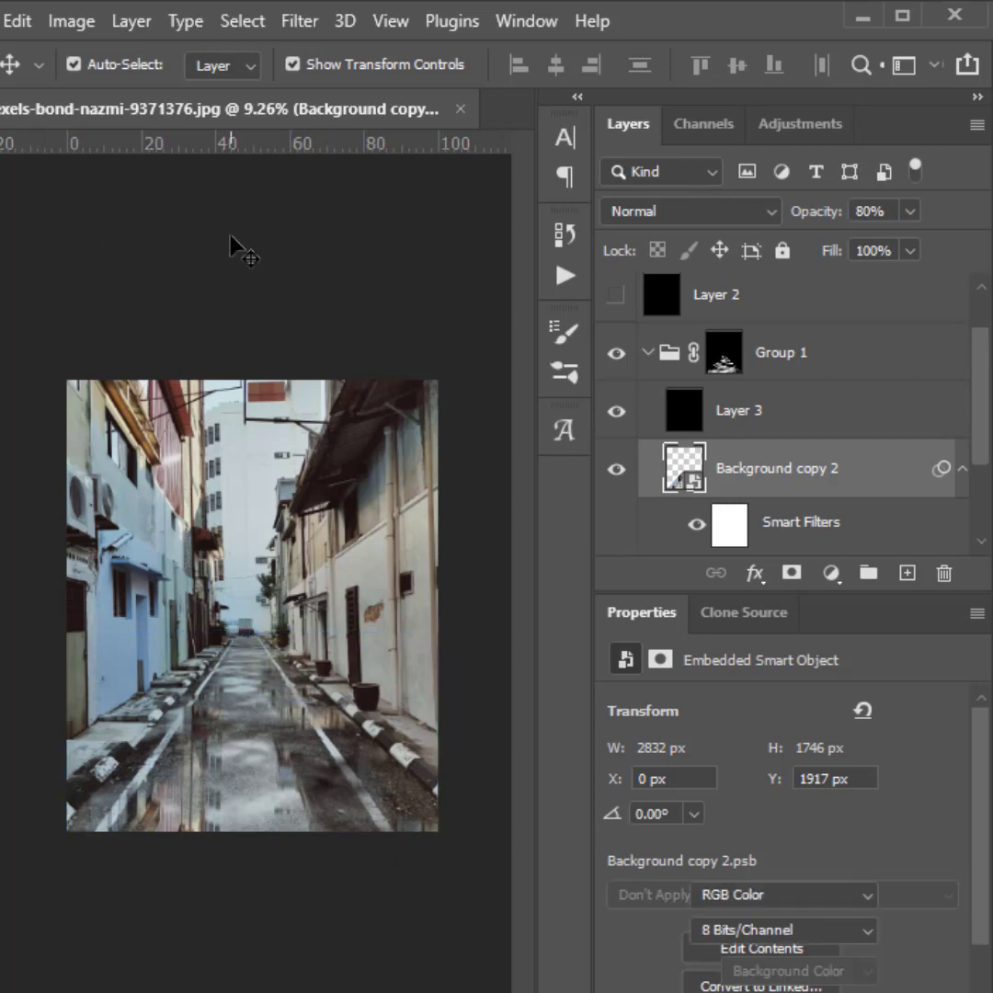
key(ctrl+0)
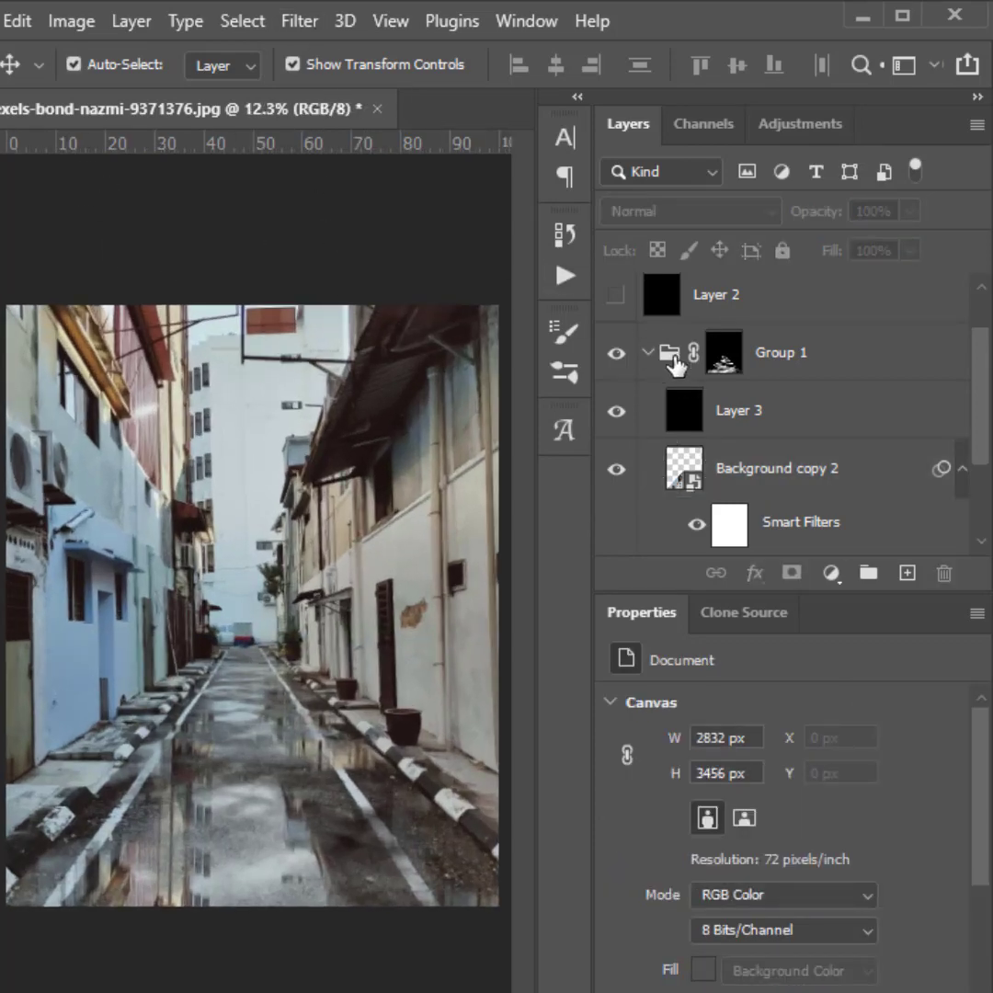
scroll(680, 368, up, 1)
click(648, 419)
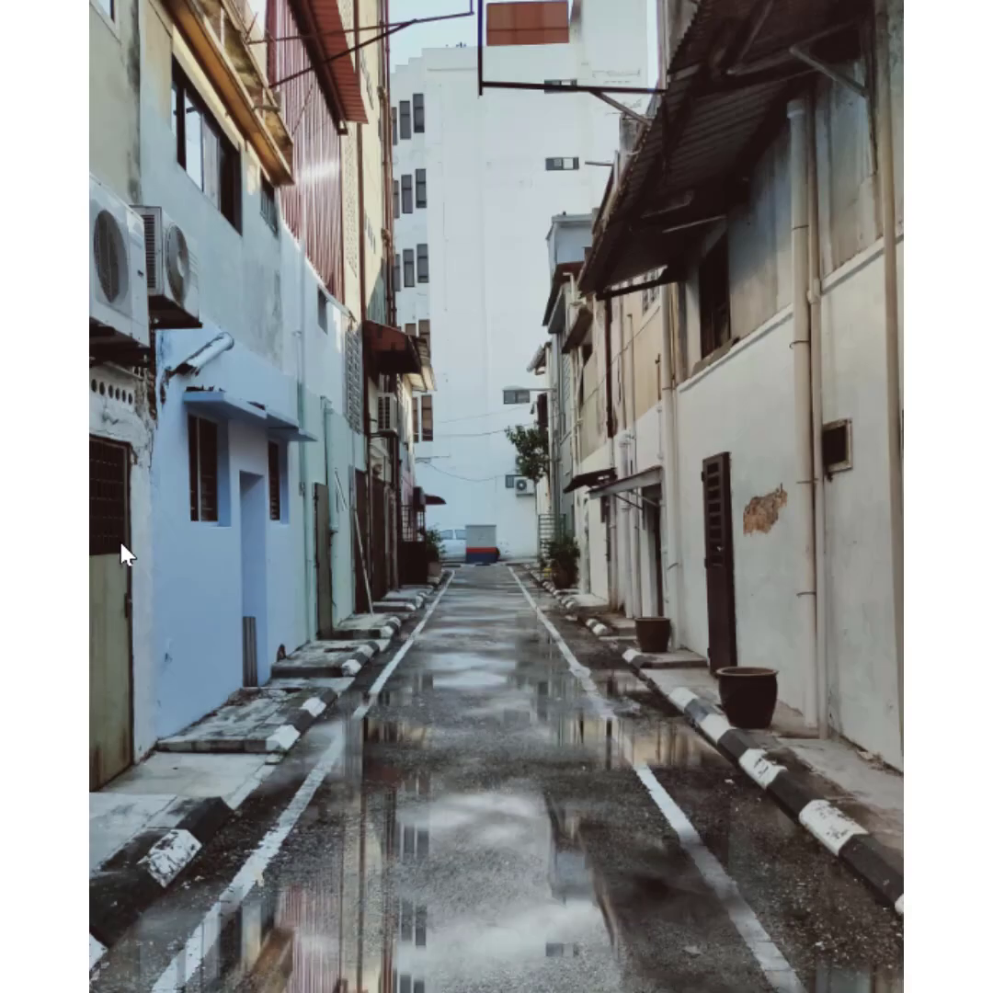
Compare the finished puddle reflection image with the original alley photo by switching back and forth between them.
key(Right)
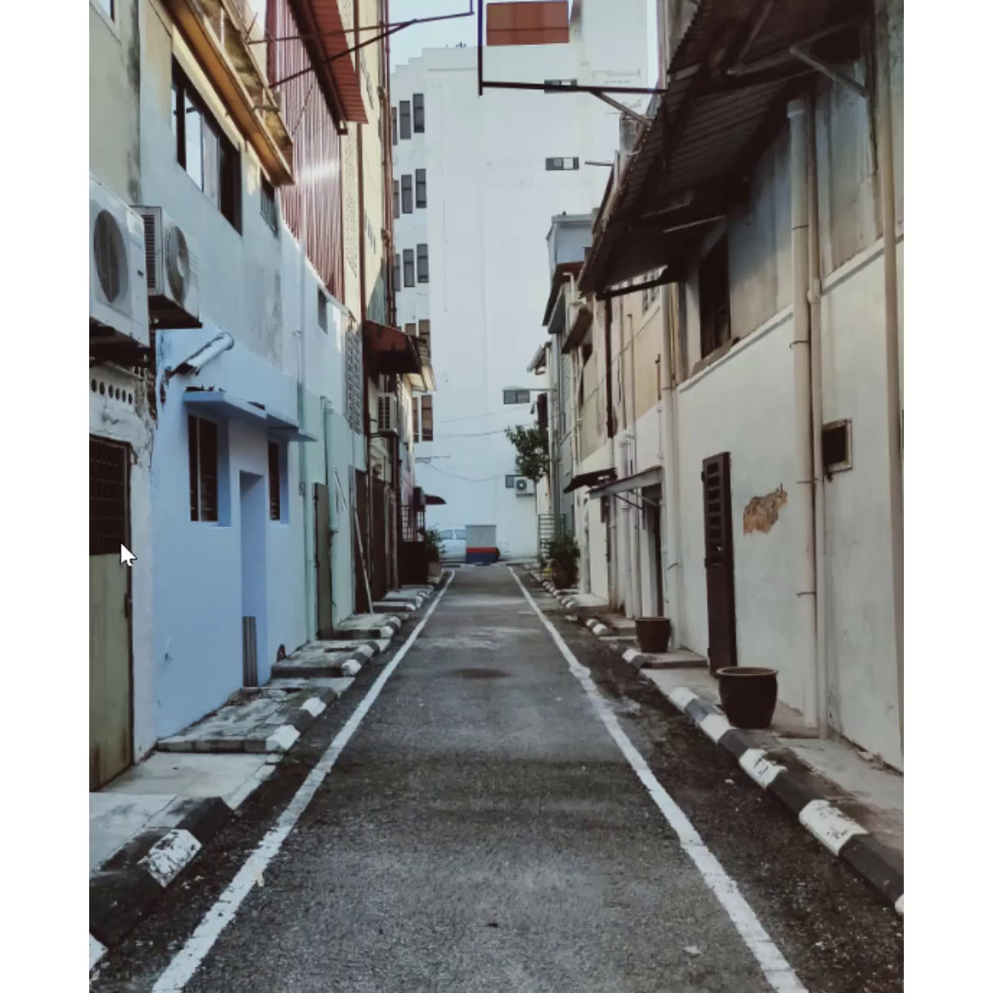
key(Left)
key(Right)
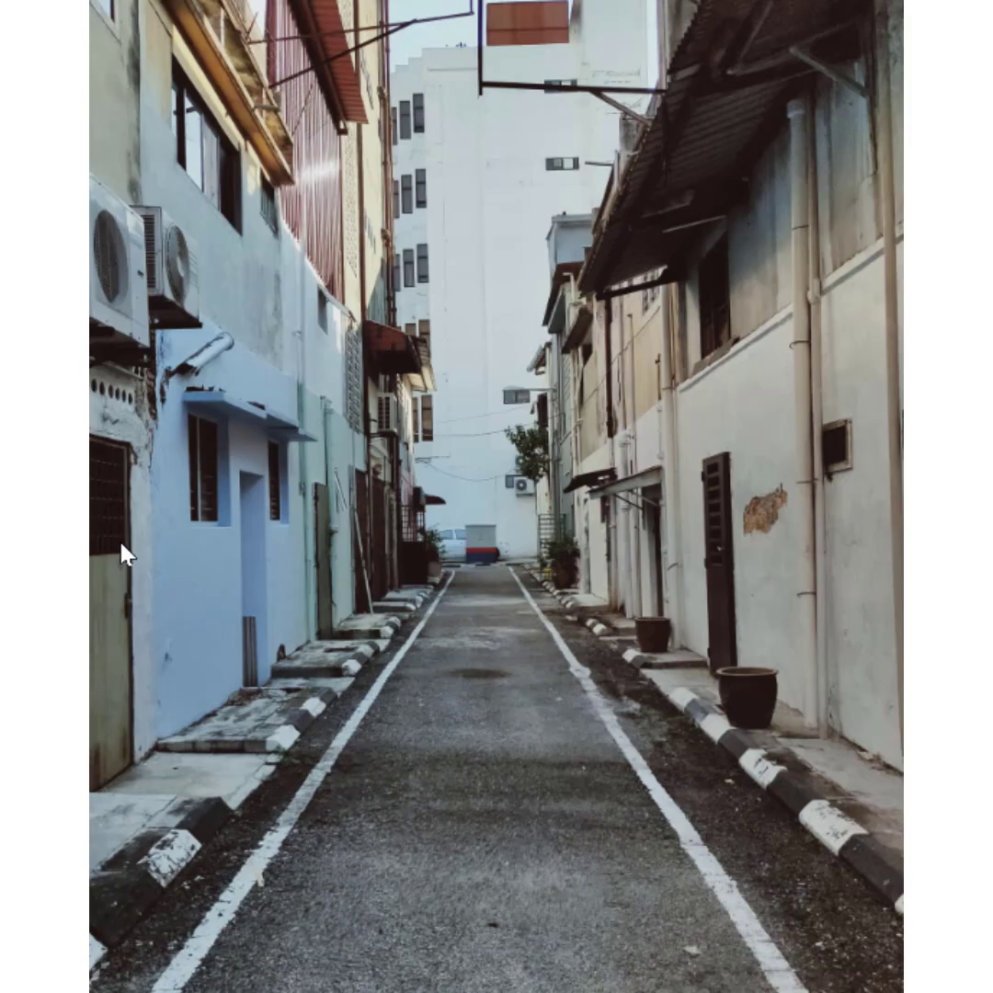